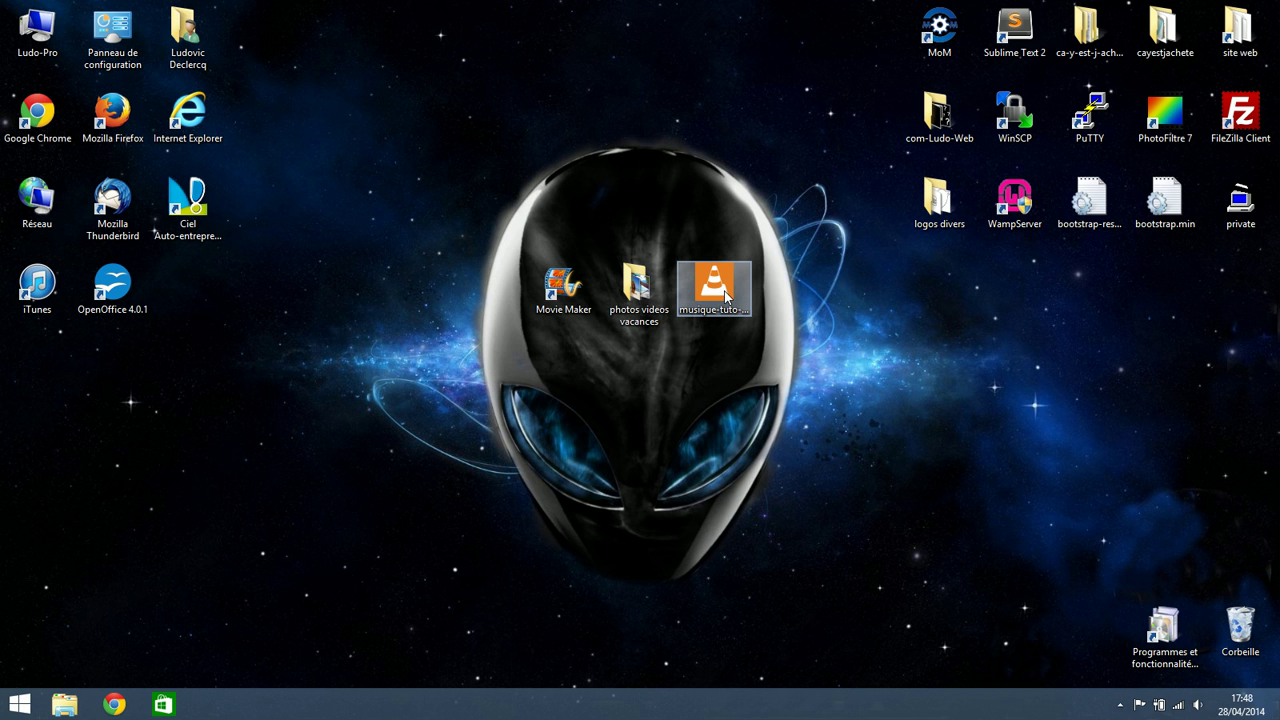
Open Movie Maker and look through its animation, visual effect and project tools before returning to the Accueil tools
{"action": "double_click", "coordinate": [560, 287]}
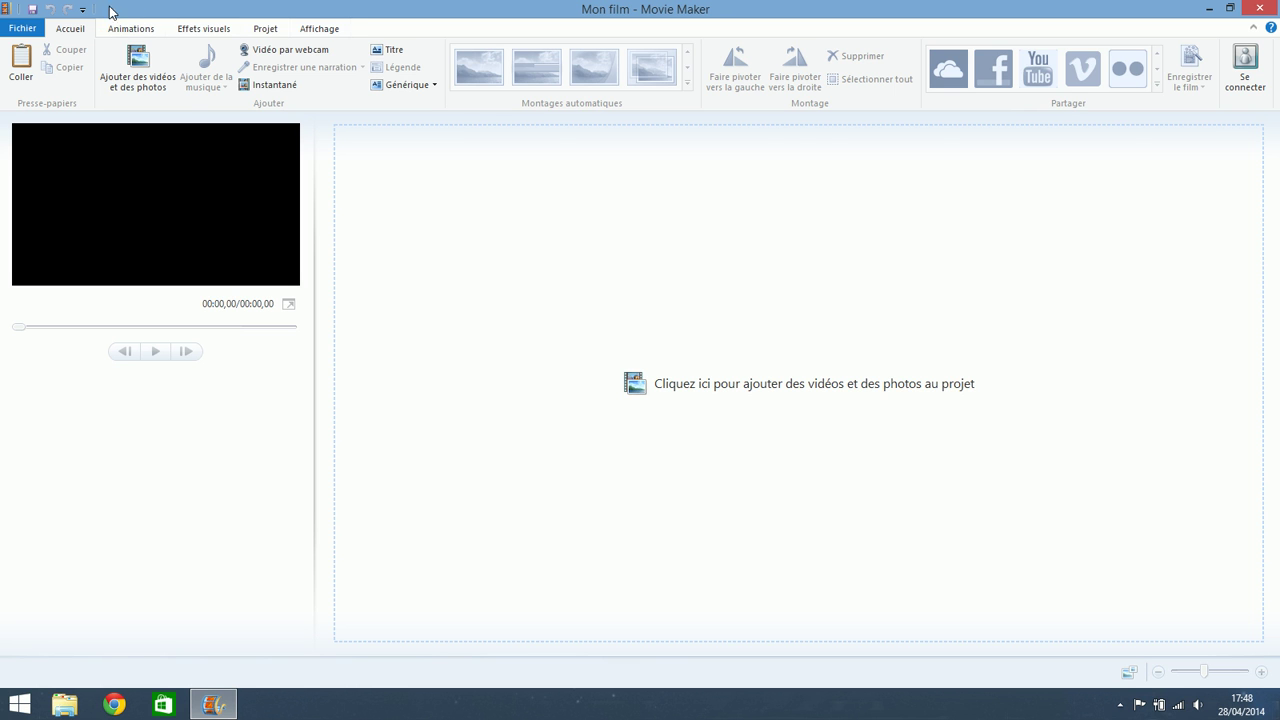
{"action": "left_click", "coordinate": [125, 33]}
{"action": "left_click", "coordinate": [198, 34]}
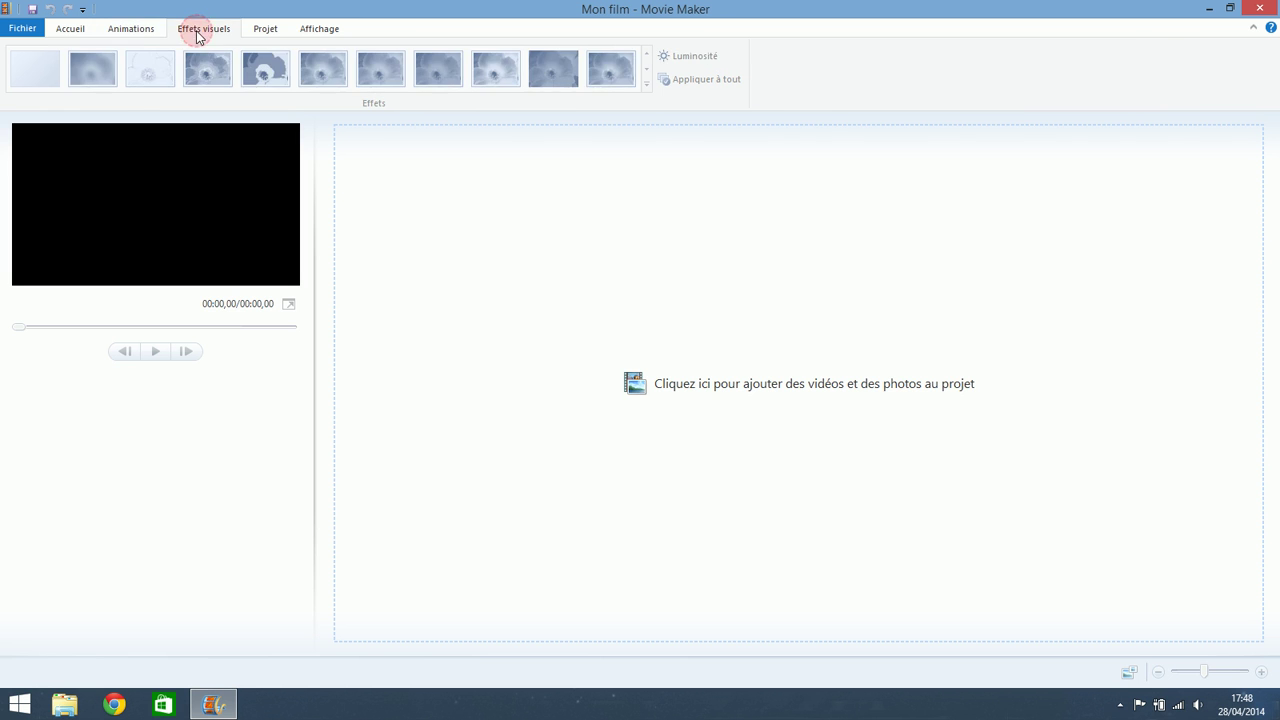
{"action": "left_click", "coordinate": [270, 30]}
{"action": "left_click", "coordinate": [72, 30]}
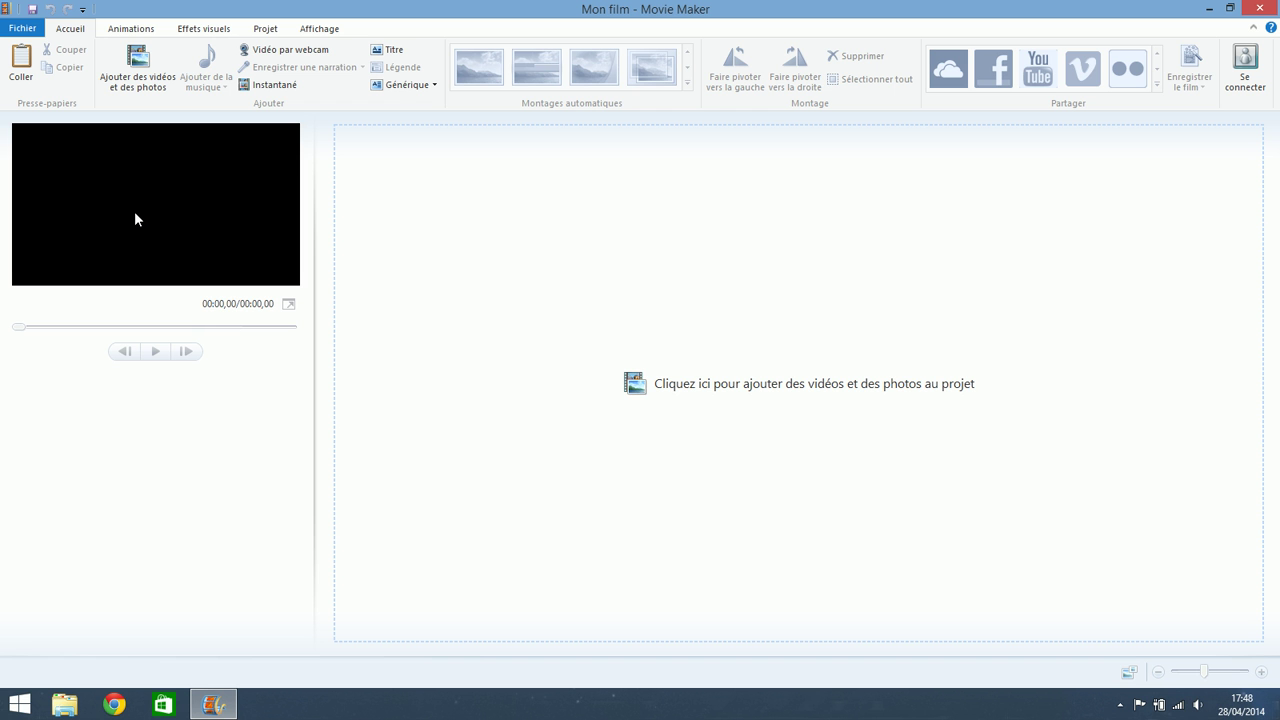
Place a reduced Movie Maker window beside the "photos videos vacances" folder and add all four of the folder's files to the project
{"action": "left_click", "coordinate": [1233, 15]}
{"action": "left_click_drag", "start_coordinate": [682, 90], "coordinate": [959, 89]}
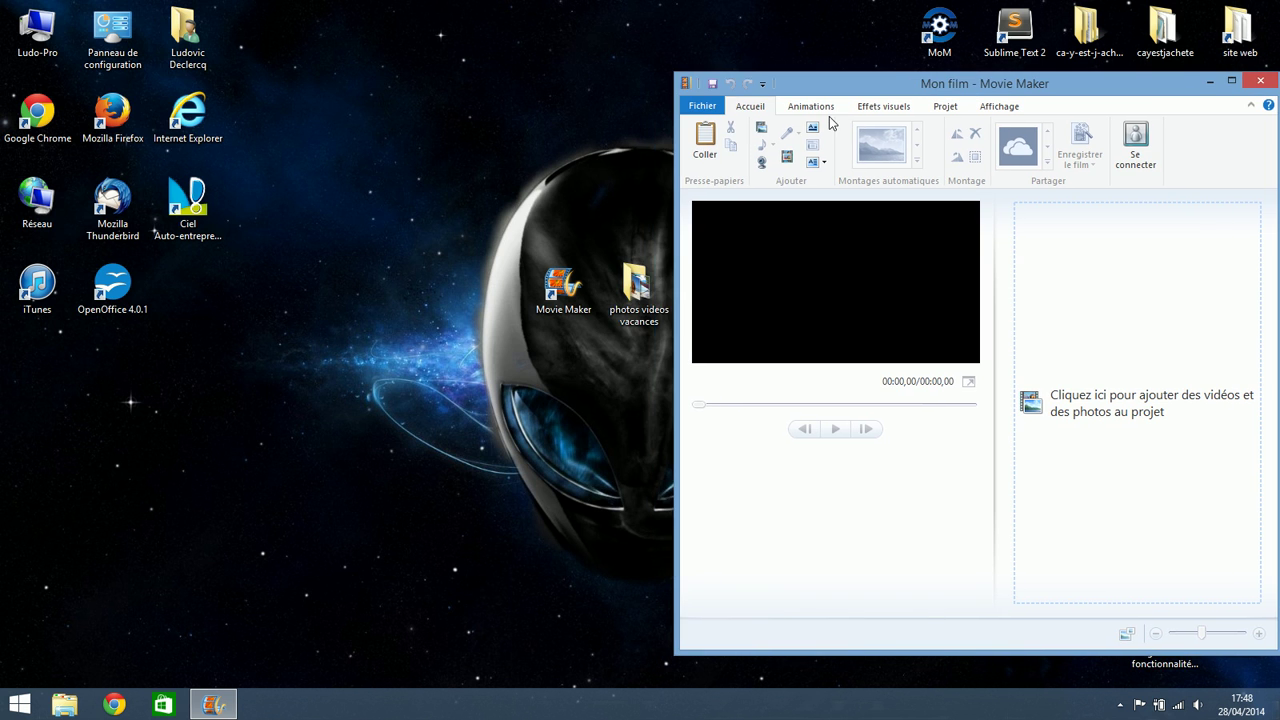
{"action": "double_click", "coordinate": [637, 287]}
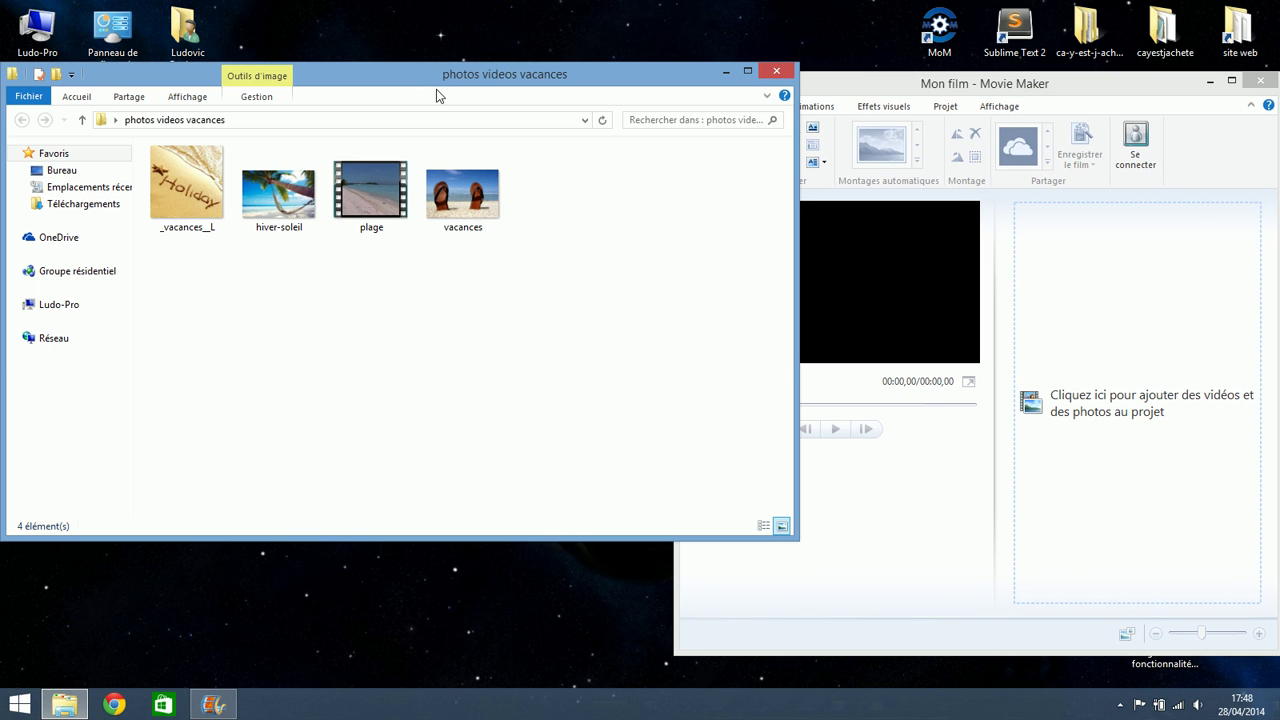
{"action": "left_click", "coordinate": [188, 189]}
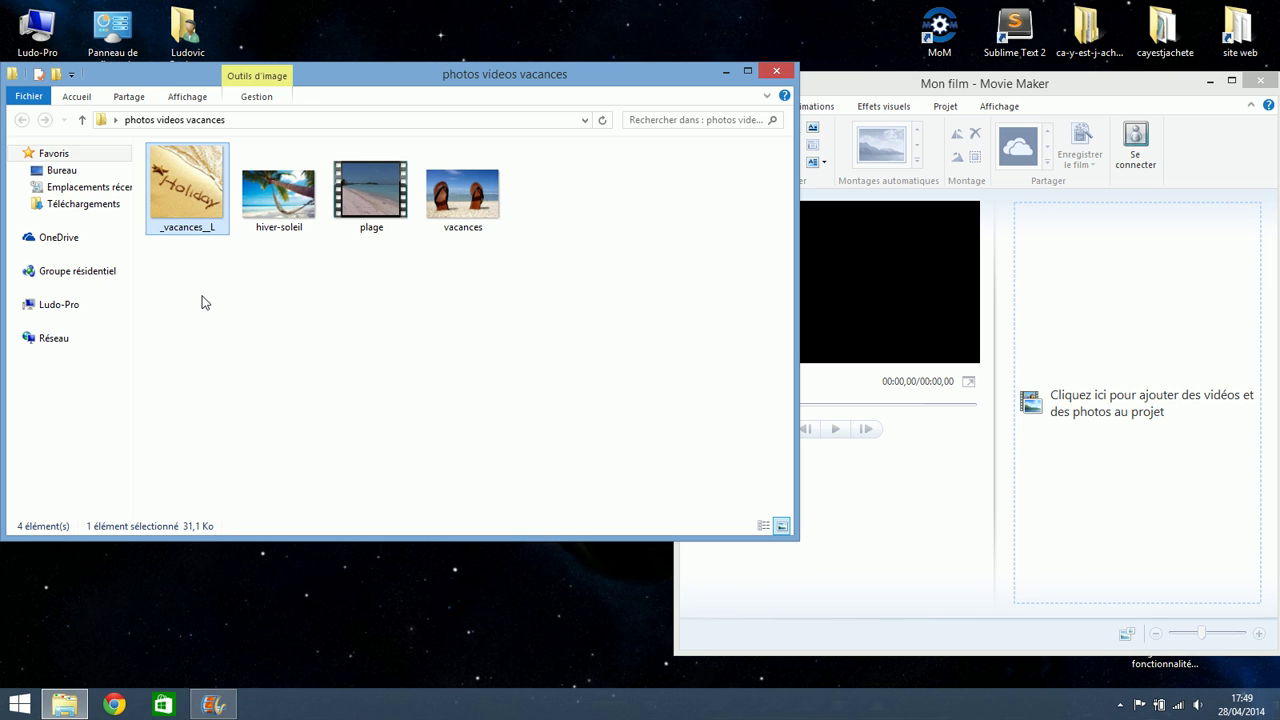
{"action": "key", "text": "ctrl+a"}
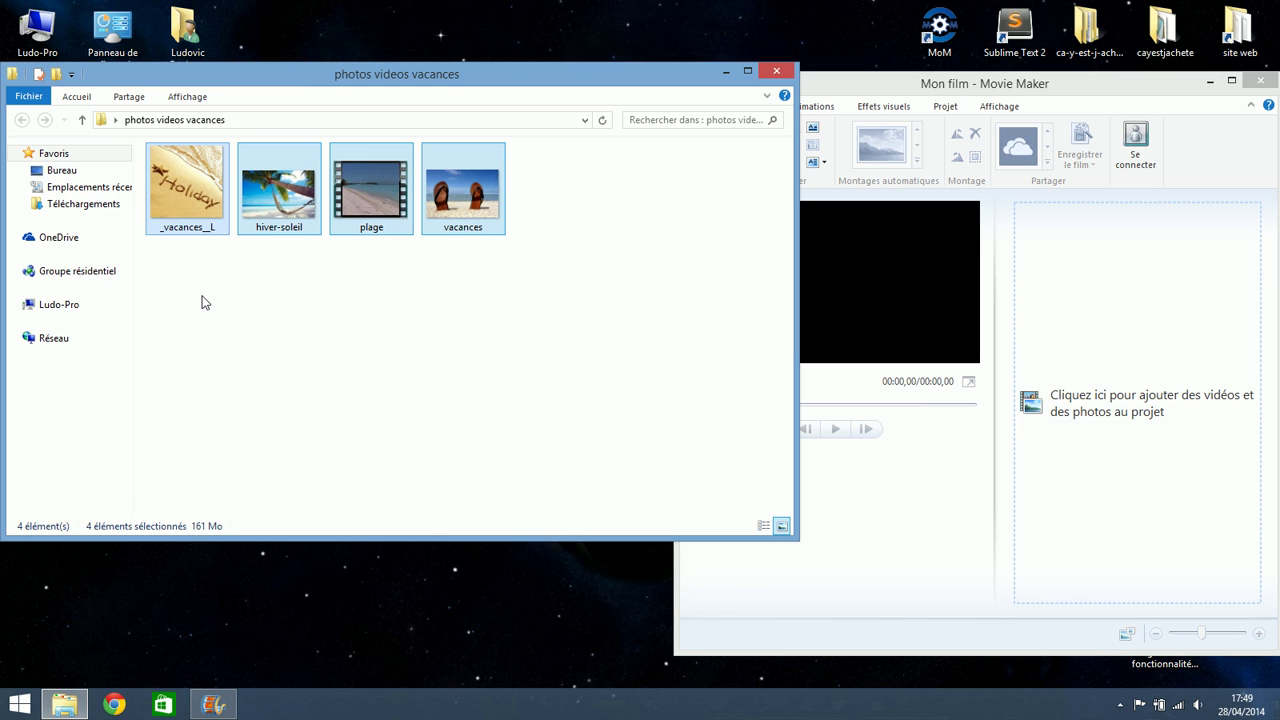
{"action": "left_click_drag", "start_coordinate": [170, 183], "coordinate": [1142, 329]}
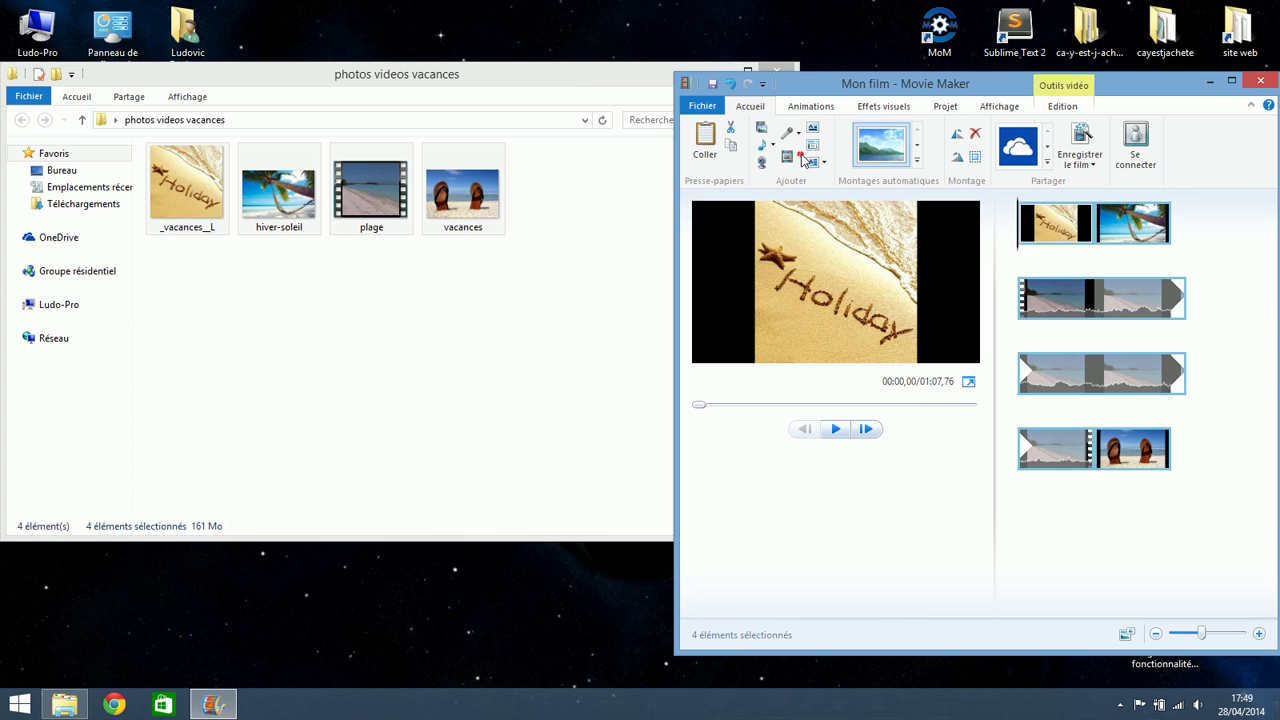
Close the "photos videos vacances" folder window and maximize the Movie Maker window
{"action": "left_click", "coordinate": [563, 77]}
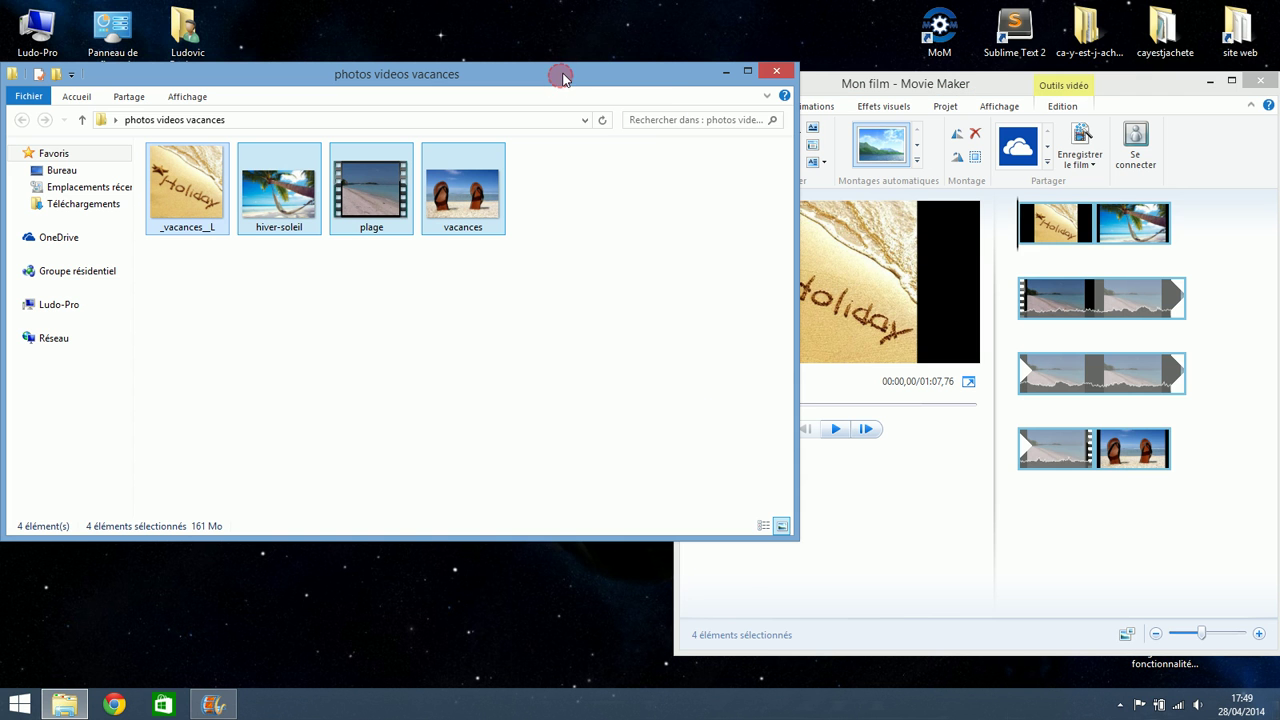
{"action": "left_click", "coordinate": [777, 70]}
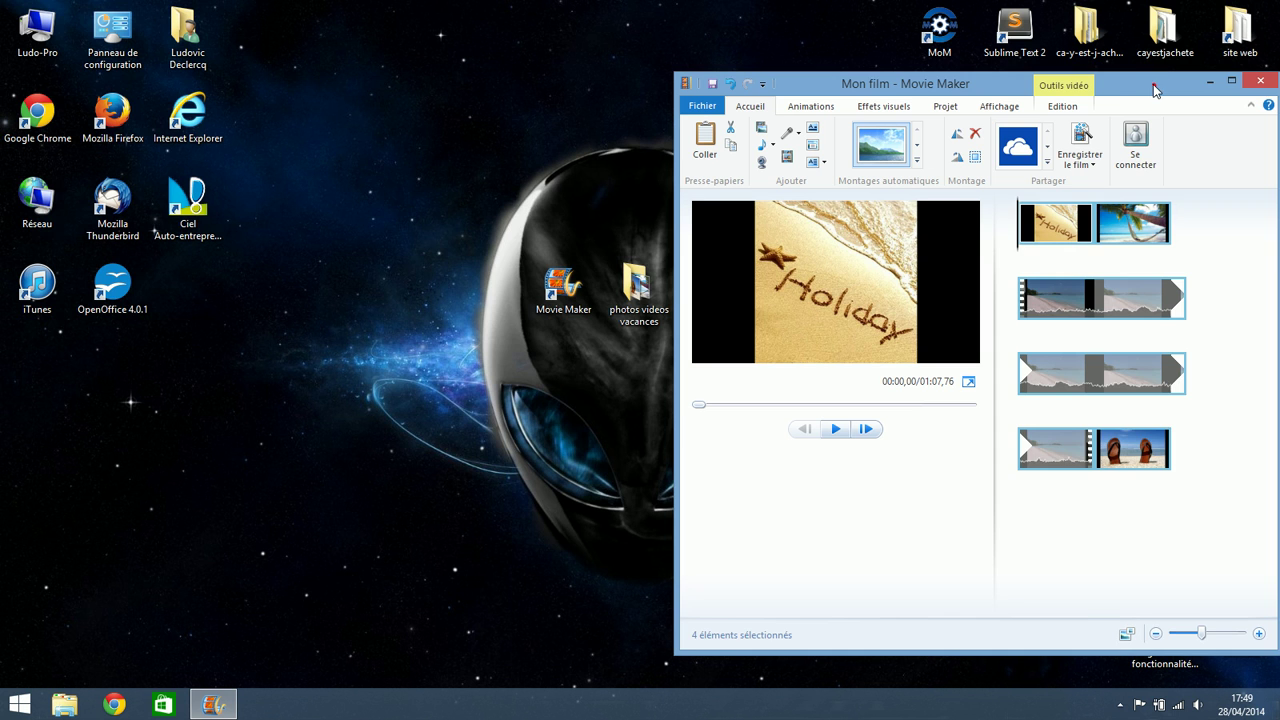
{"action": "left_click_drag", "start_coordinate": [1153, 90], "coordinate": [855, 94]}
{"action": "left_click", "coordinate": [934, 82]}
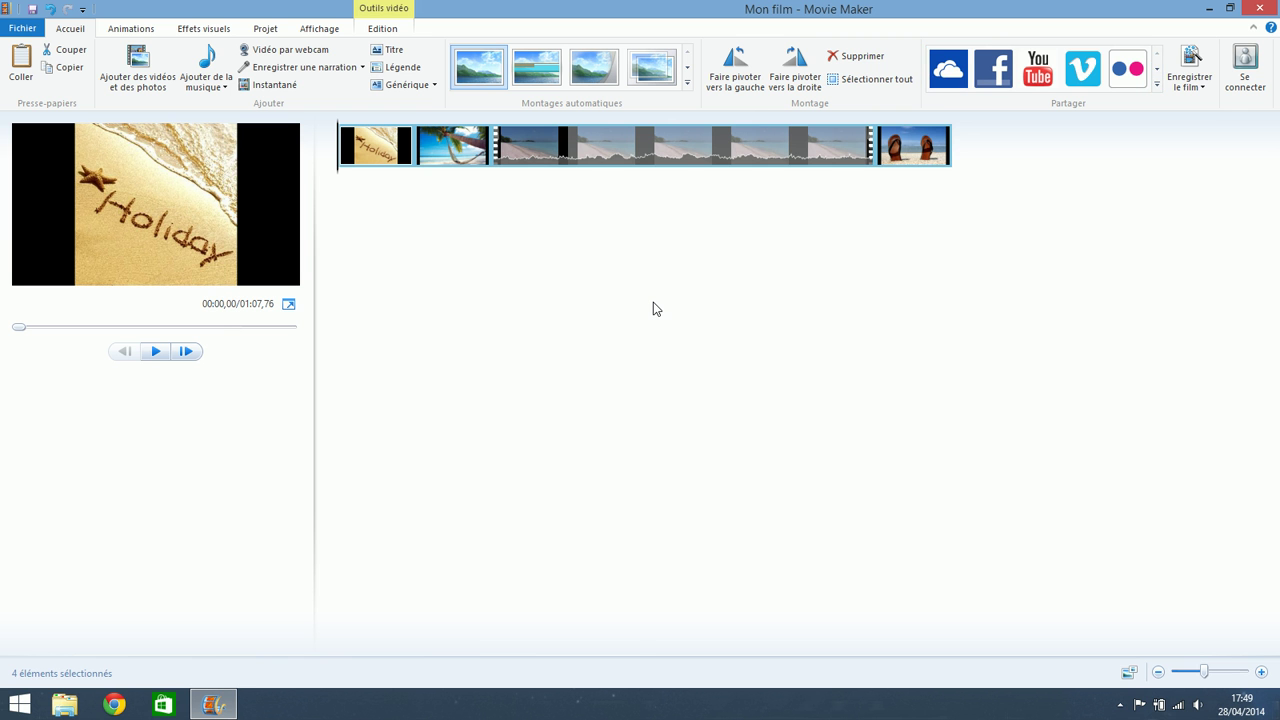
Reorder the timeline: move the Holiday photo to the end and the flip-flops photo between the hammock photo and the beach video
{"action": "left_click", "coordinate": [380, 158]}
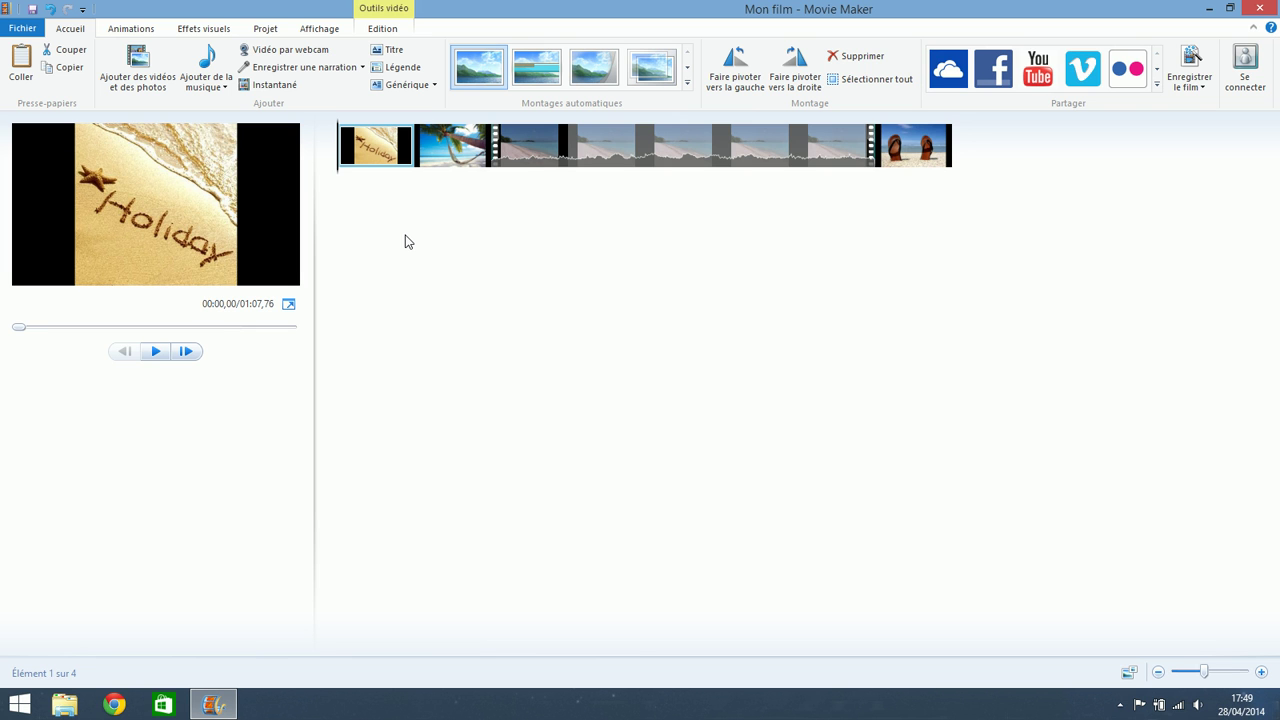
{"action": "left_click_drag", "start_coordinate": [380, 150], "coordinate": [1012, 172]}
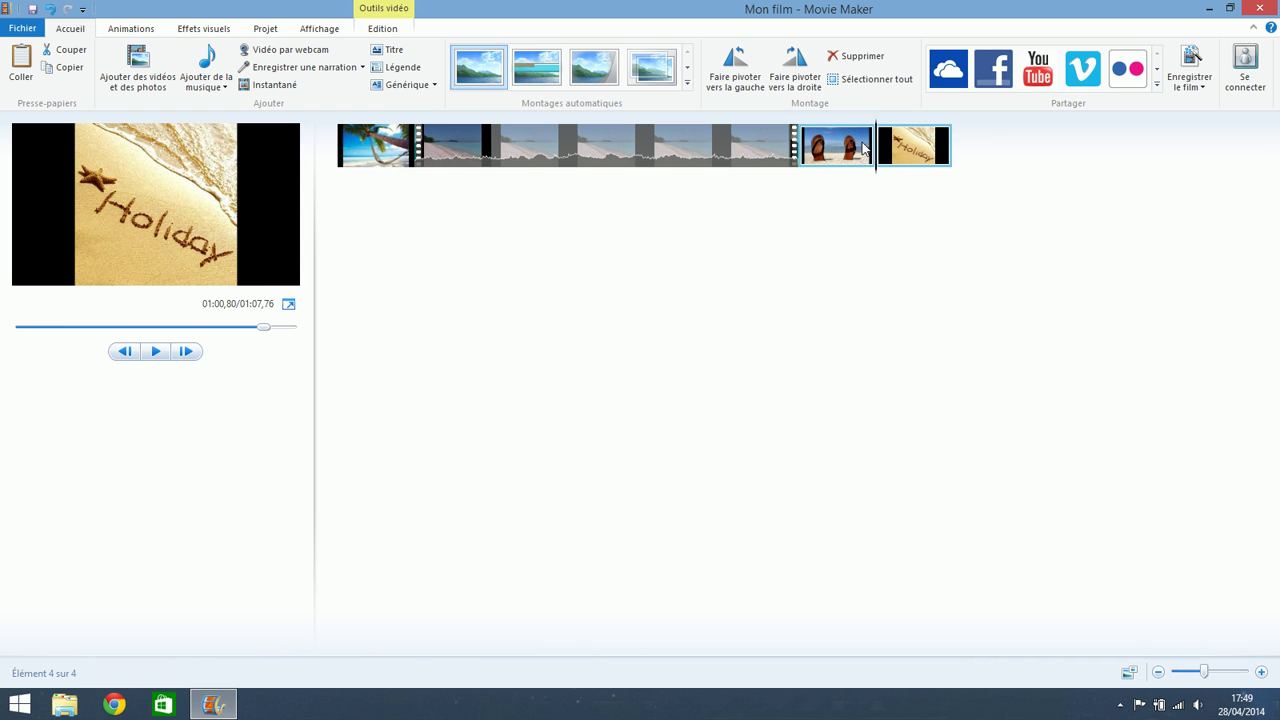
{"action": "mouse_move", "coordinate": [858, 146]}
{"action": "left_mouse_down"}
{"action": "mouse_move", "coordinate": [380, 145]}
{"action": "mouse_move", "coordinate": [418, 163]}
{"action": "left_mouse_up"}
{"action": "left_click", "coordinate": [480, 204]}
Add a title screen before the hammock photo and replace its default text with "Nos vacances..."
{"action": "left_click", "coordinate": [370, 153]}
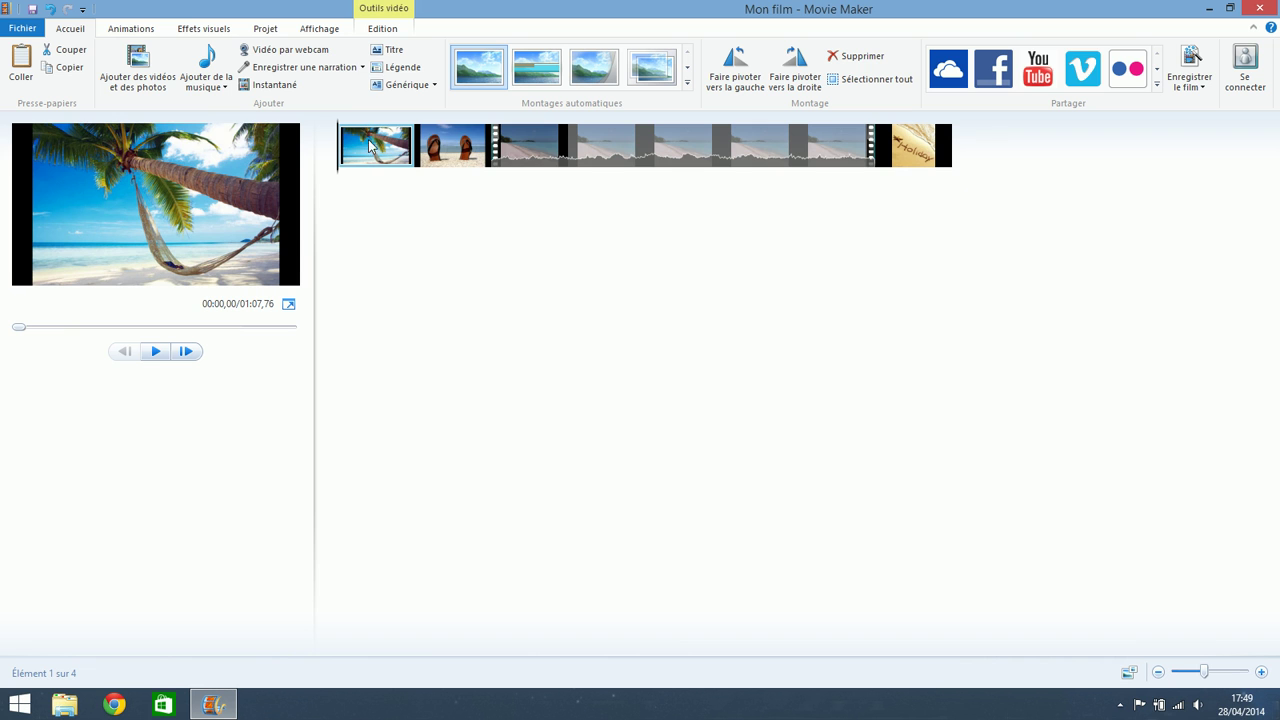
{"action": "left_click", "coordinate": [394, 50]}
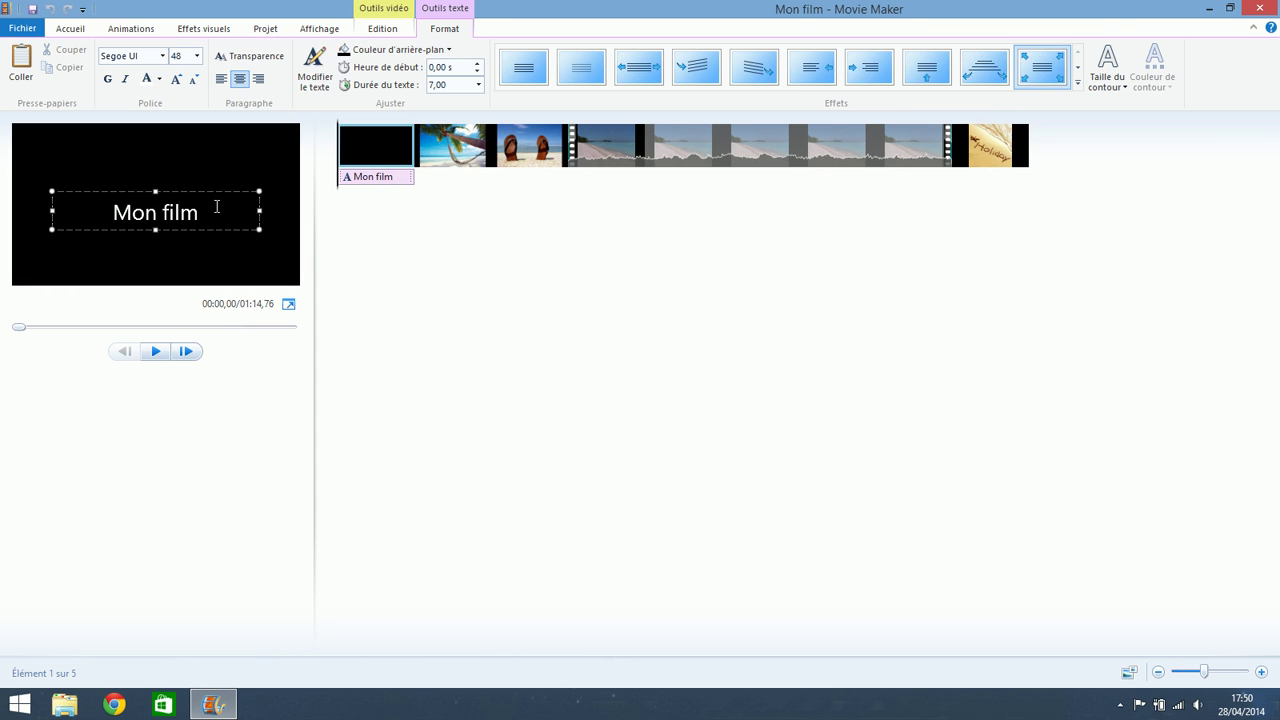
{"action": "key", "text": "BackSpace"}
{"action": "key", "text": "BackSpace"}
{"action": "key", "text": "BackSpace"}
{"action": "key", "text": "BackSpace"}
{"action": "key", "text": "BackSpace"}
{"action": "key", "text": "BackSpace"}
{"action": "key", "text": "BackSpace"}
{"action": "key", "text": "BackSpace"}
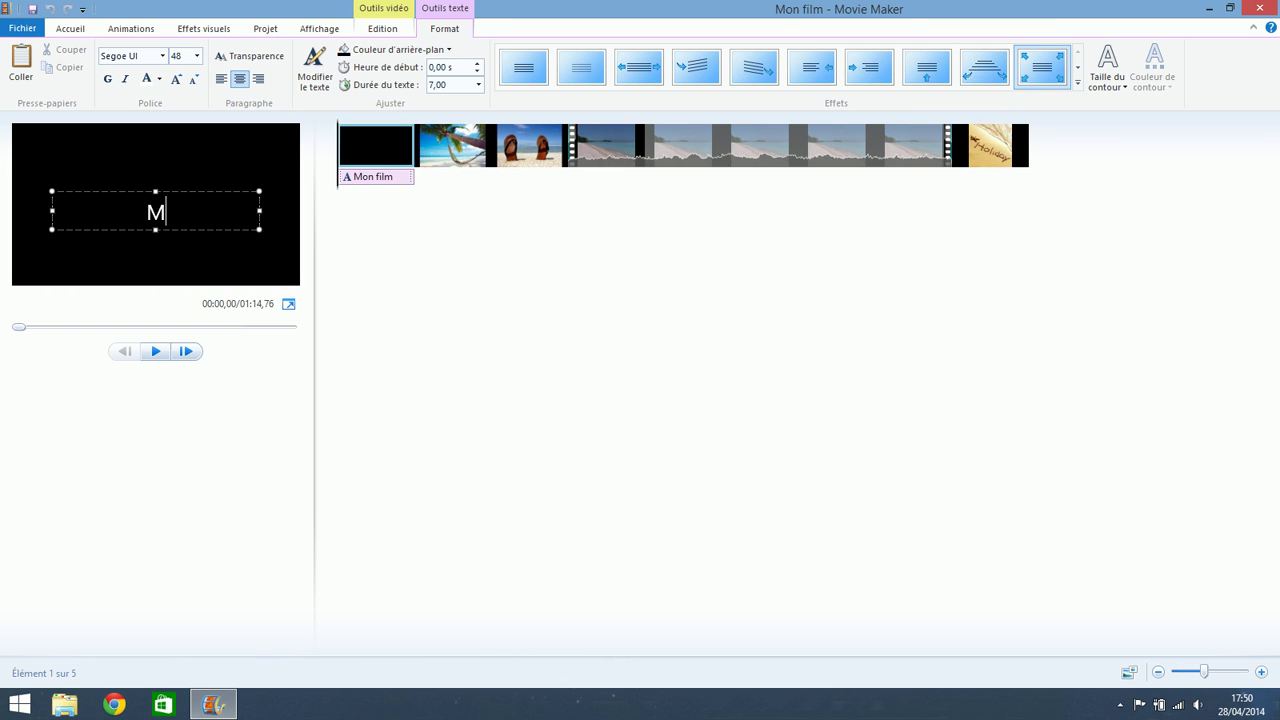
{"action": "type", "text": "Nos vacances..."}
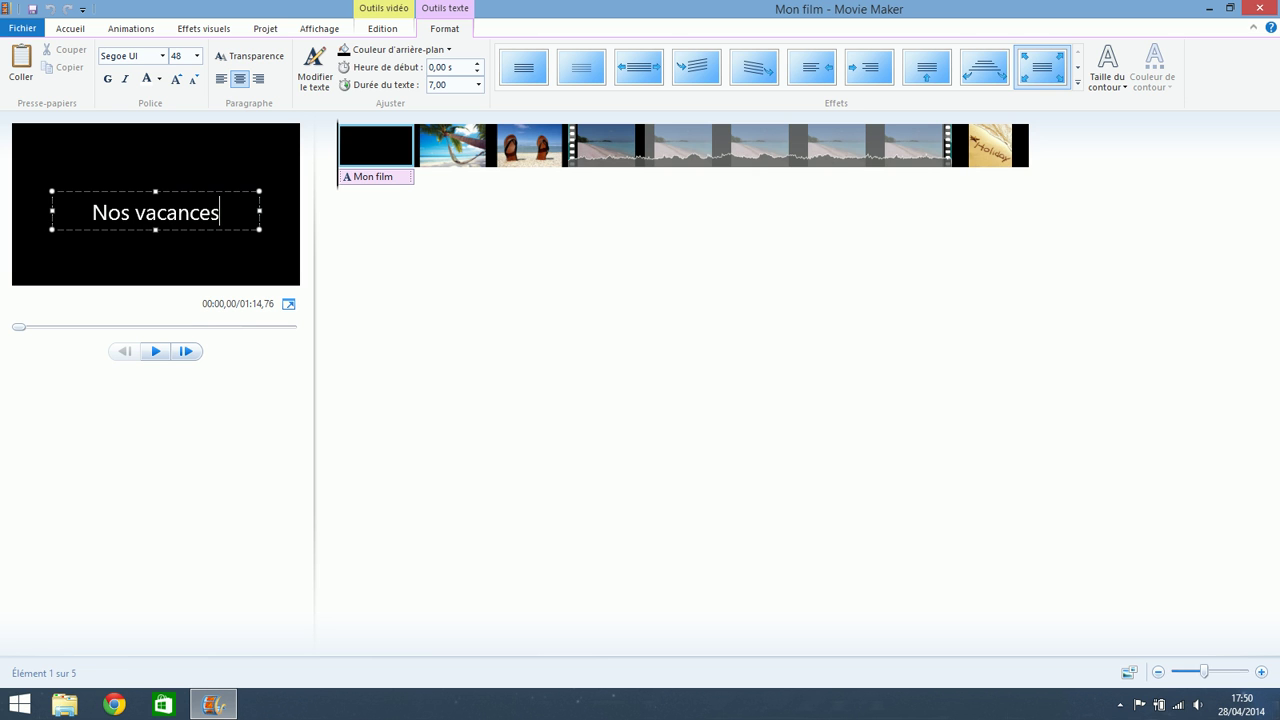
Give the title the third Cinématique text effect and a standard blue background colour
{"action": "left_click", "coordinate": [370, 140]}
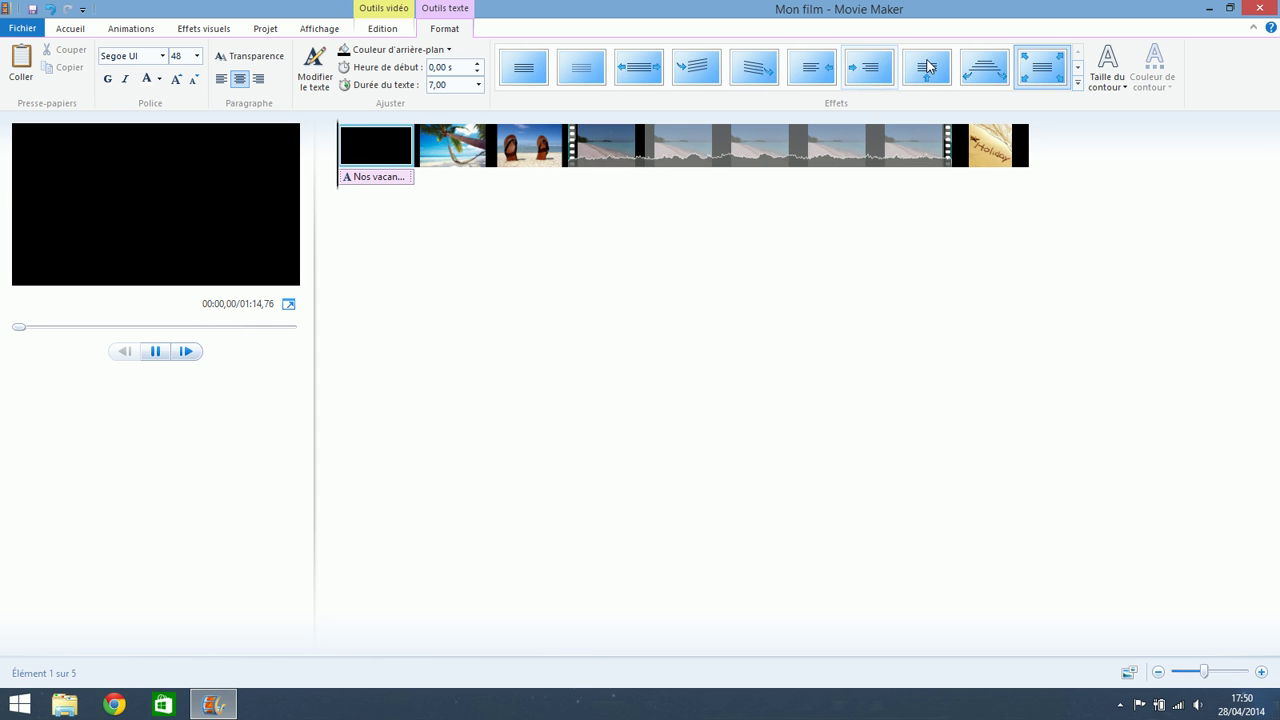
{"action": "left_click", "coordinate": [1077, 84]}
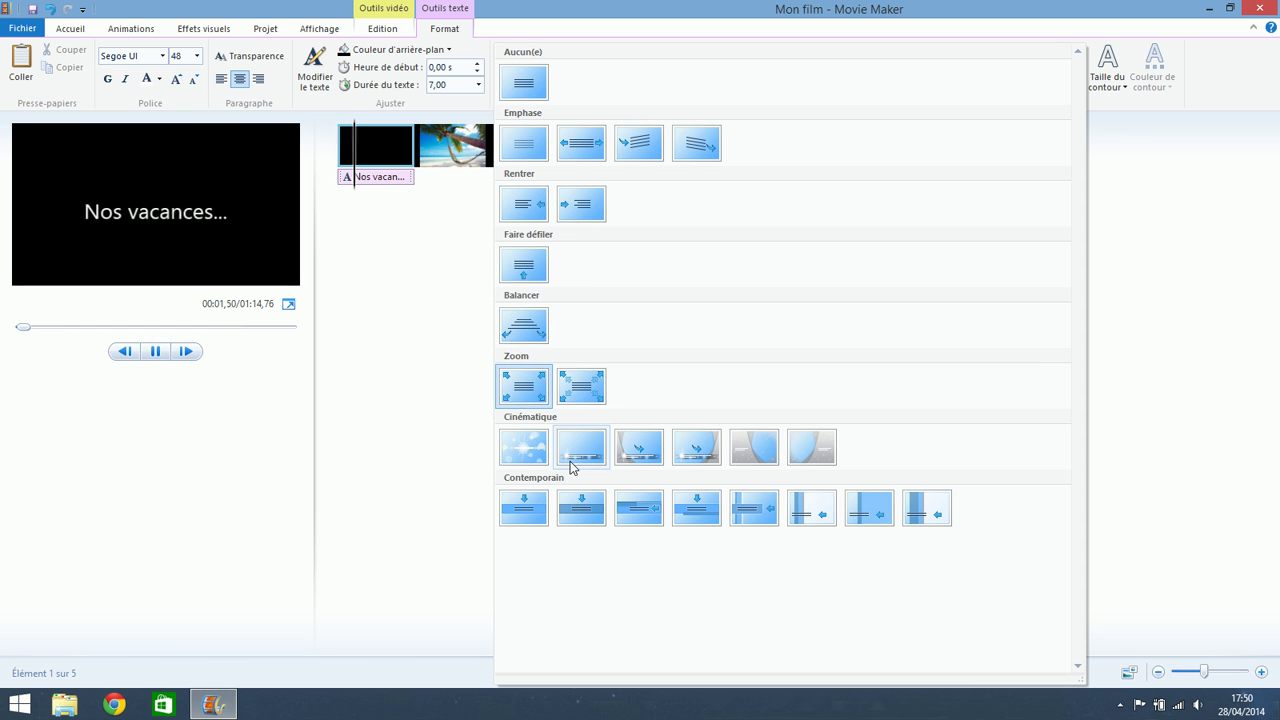
{"action": "left_click", "coordinate": [641, 452]}
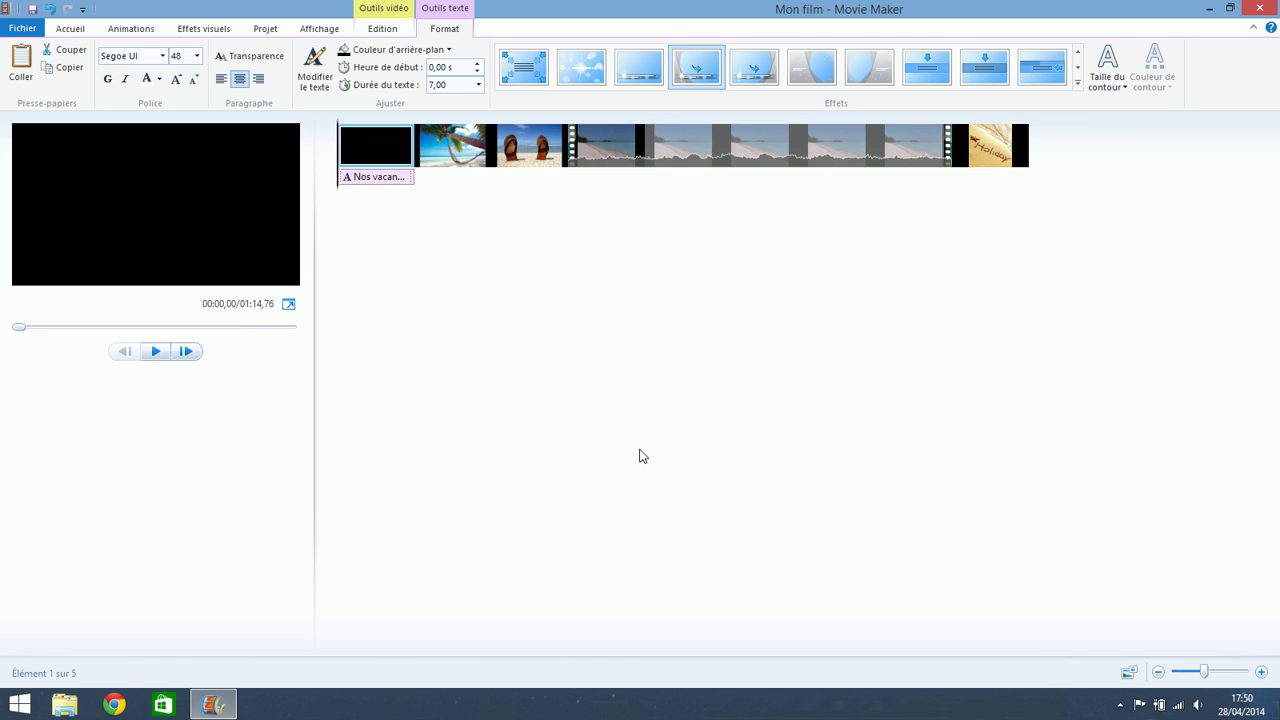
{"action": "left_click", "coordinate": [397, 52]}
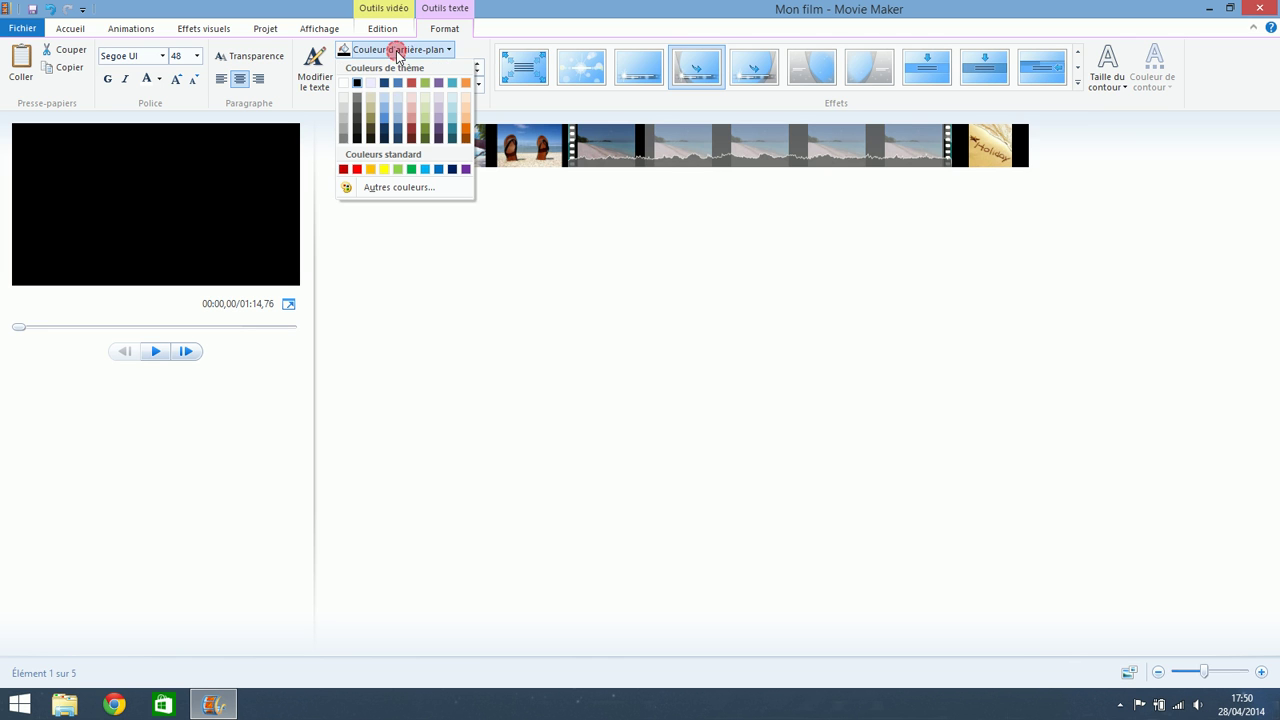
{"action": "left_click", "coordinate": [438, 170]}
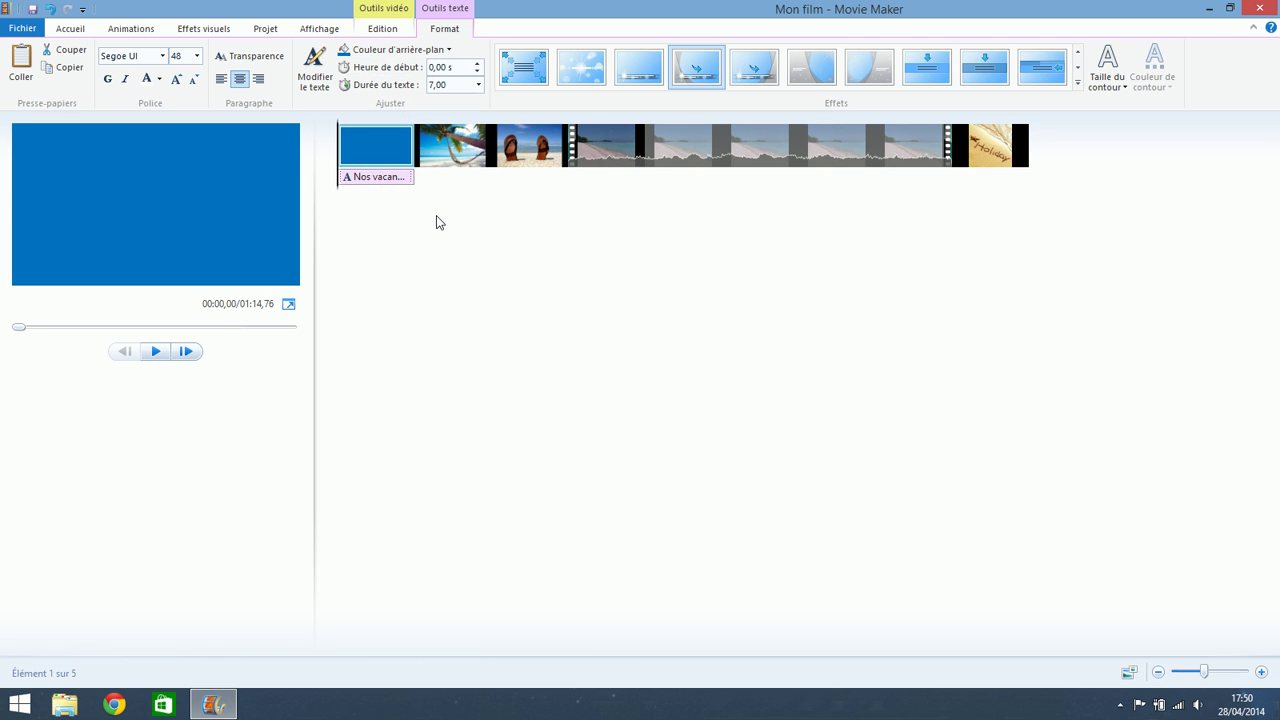
Apply the seventh transition of the Balayages et courbes group to the hammock photo
{"action": "left_click", "coordinate": [453, 153]}
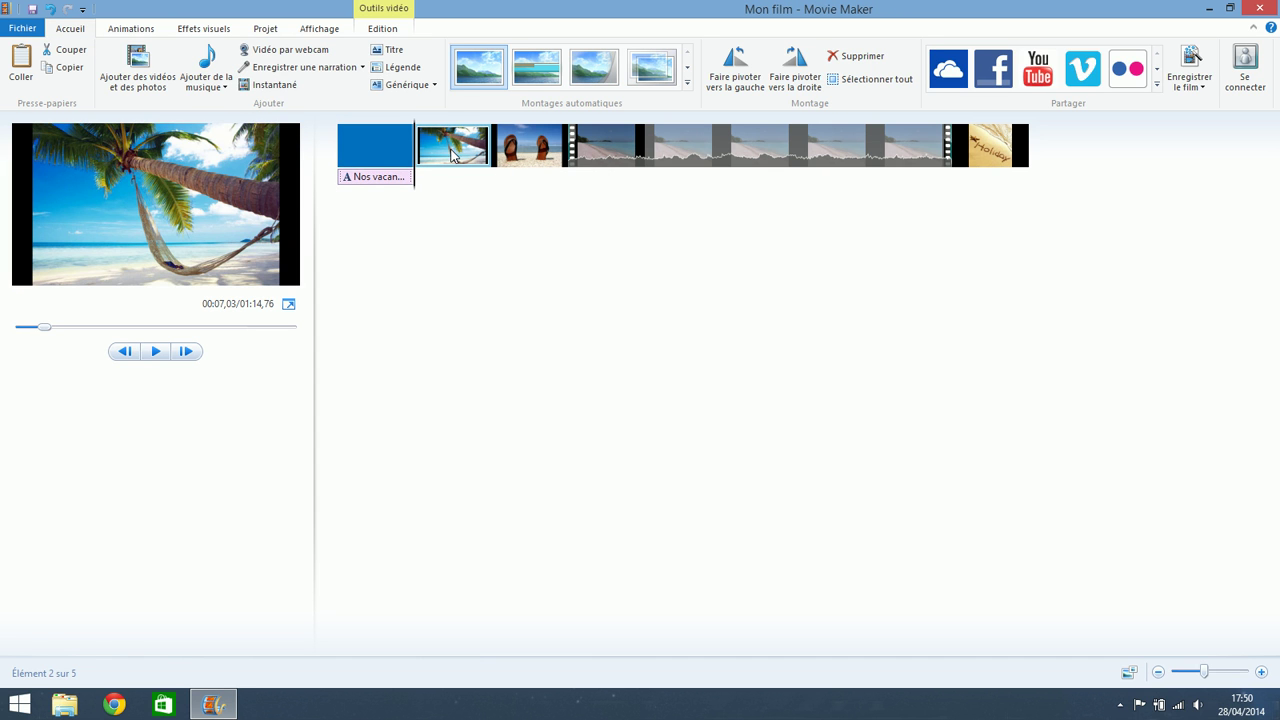
{"action": "left_click", "coordinate": [128, 30]}
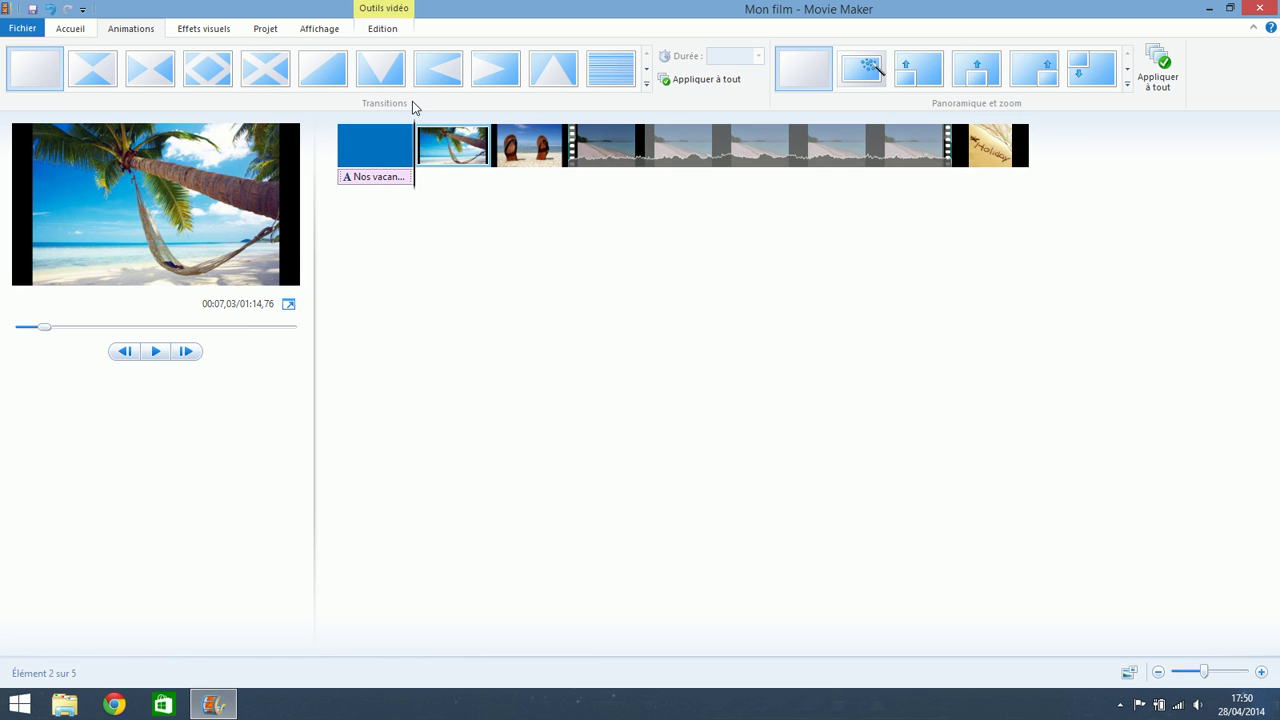
{"action": "left_click", "coordinate": [438, 80]}
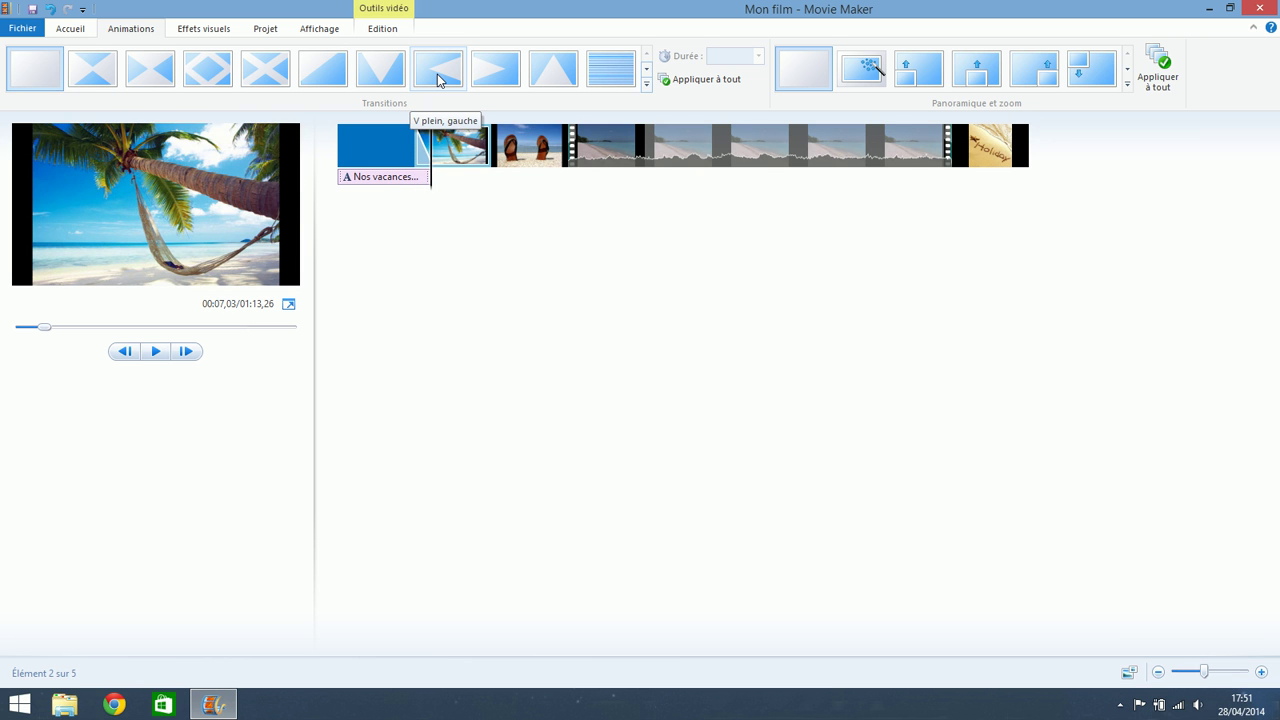
{"action": "left_click", "coordinate": [647, 84]}
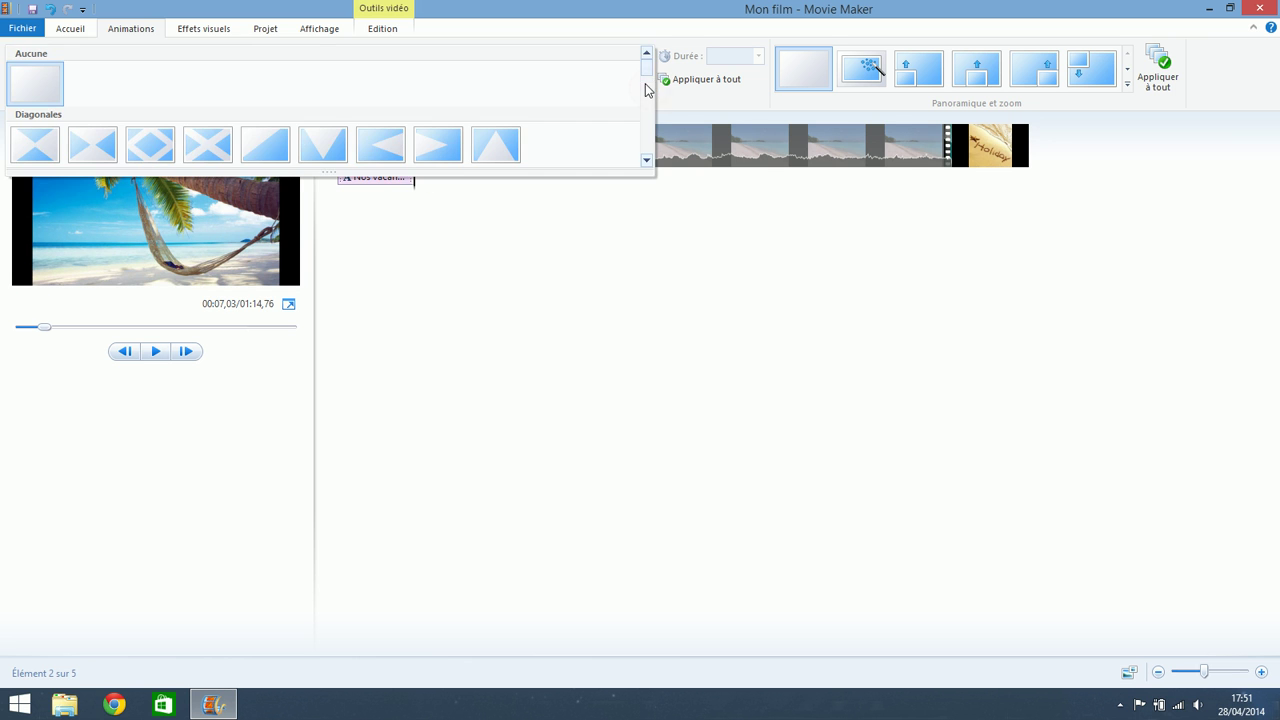
{"action": "left_click_drag", "start_coordinate": [647, 72], "coordinate": [644, 131]}
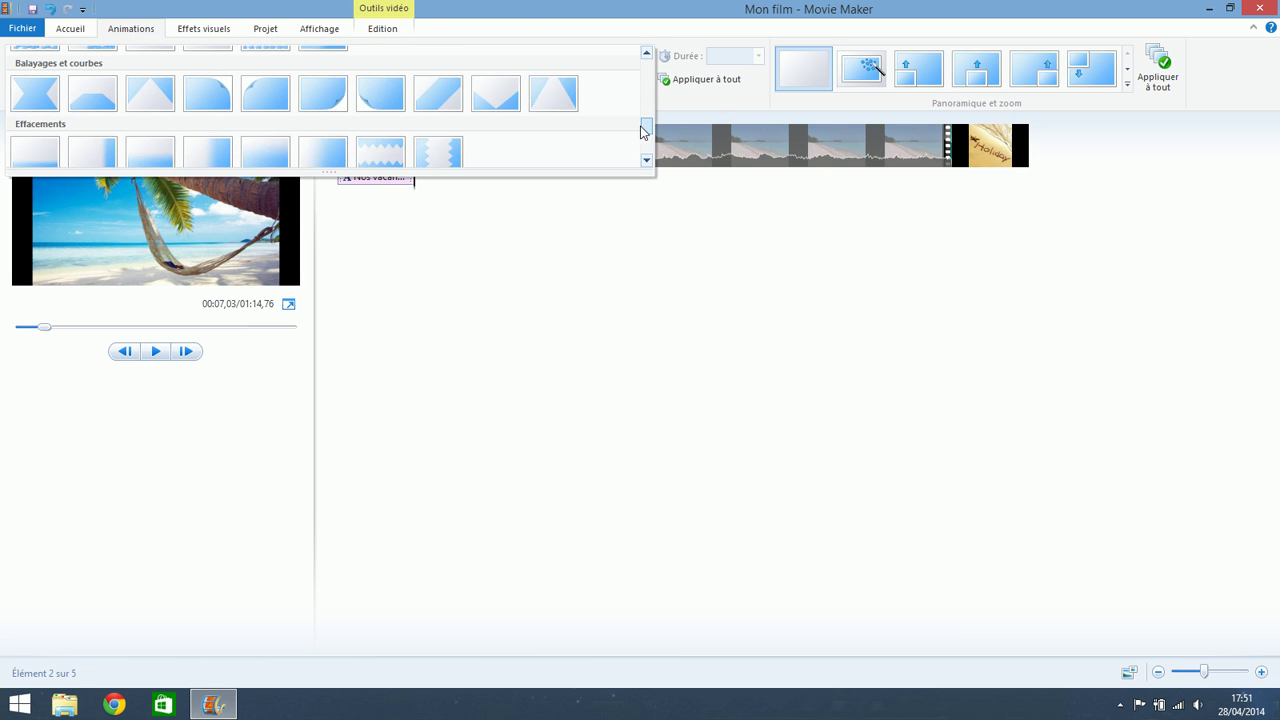
{"action": "left_click", "coordinate": [372, 82]}
Apply a different transition, from further down the transition gallery, to the flip-flops photo
{"action": "left_click", "coordinate": [527, 147]}
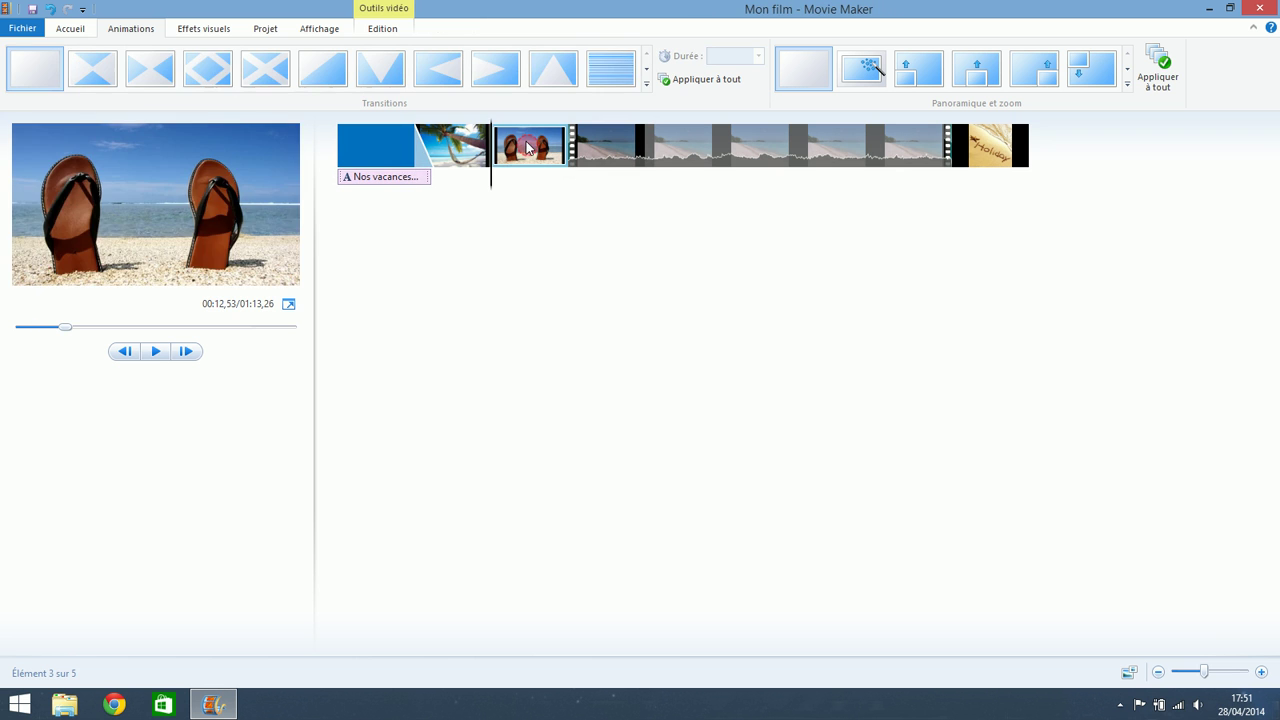
{"action": "left_click", "coordinate": [646, 84]}
{"action": "left_click_drag", "start_coordinate": [645, 68], "coordinate": [574, 111]}
{"action": "left_click", "coordinate": [259, 68]}
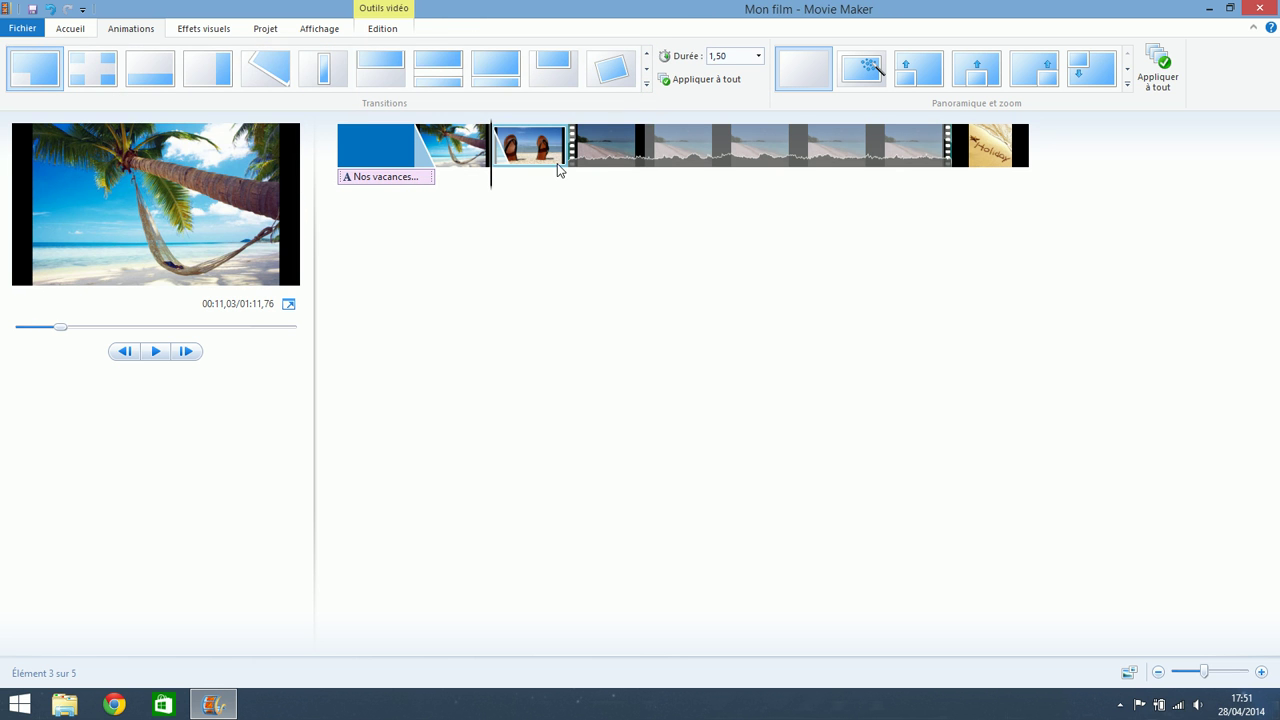
Apply the "Diagonale - extérieur croix" transition to the plage video
{"action": "left_click", "coordinate": [708, 152]}
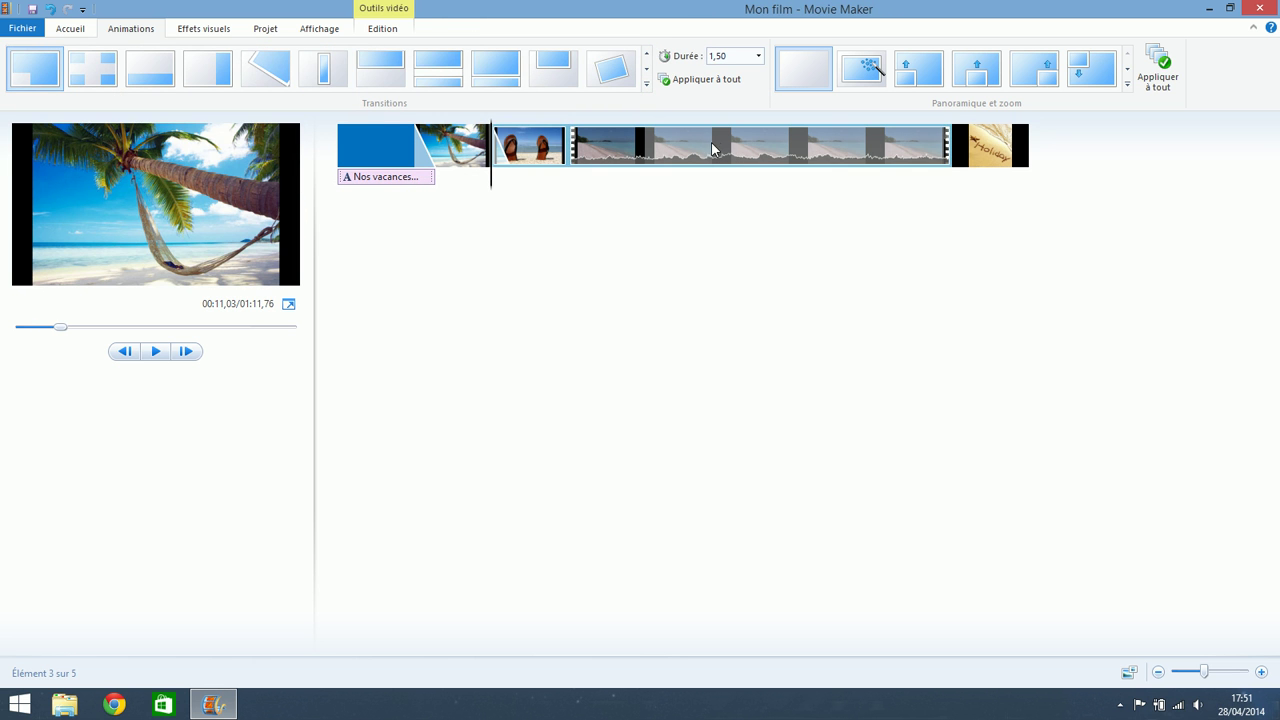
{"action": "left_click", "coordinate": [647, 86]}
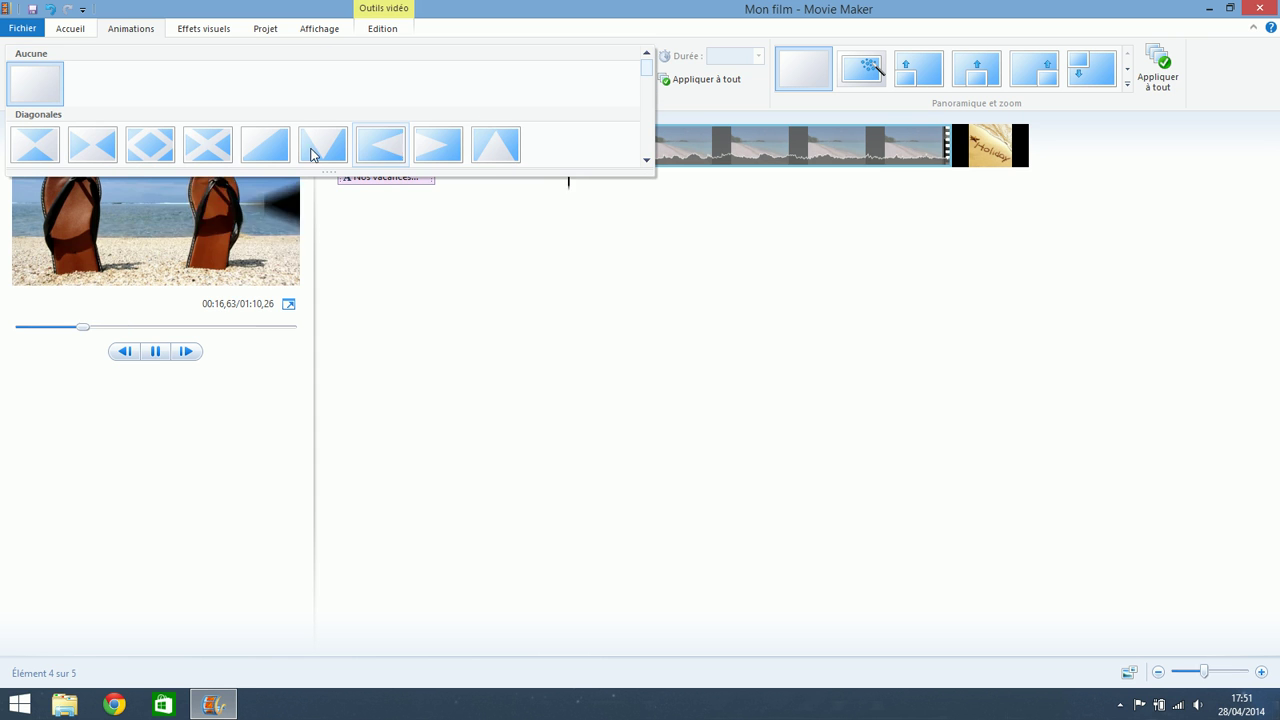
{"action": "left_click", "coordinate": [208, 146]}
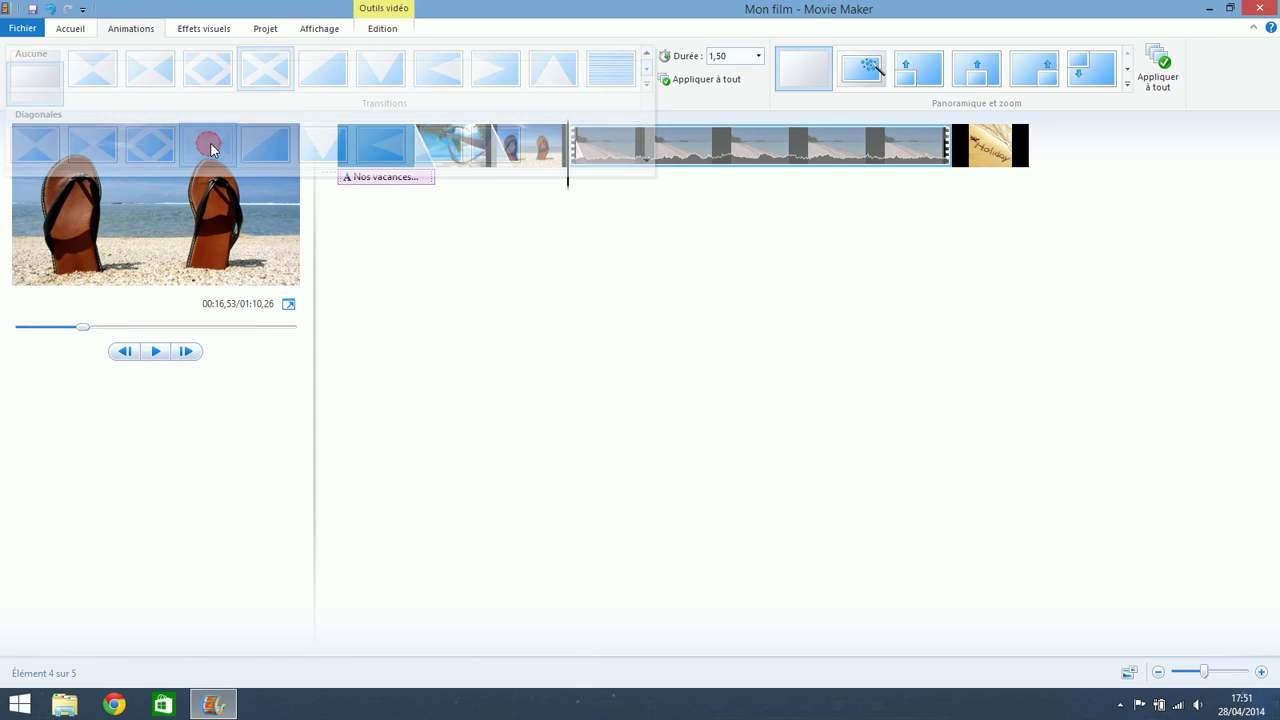
Apply the "V plein, gauche" transition to the Holiday photo at the end of the timeline
{"action": "left_click", "coordinate": [990, 148]}
{"action": "left_click", "coordinate": [646, 85]}
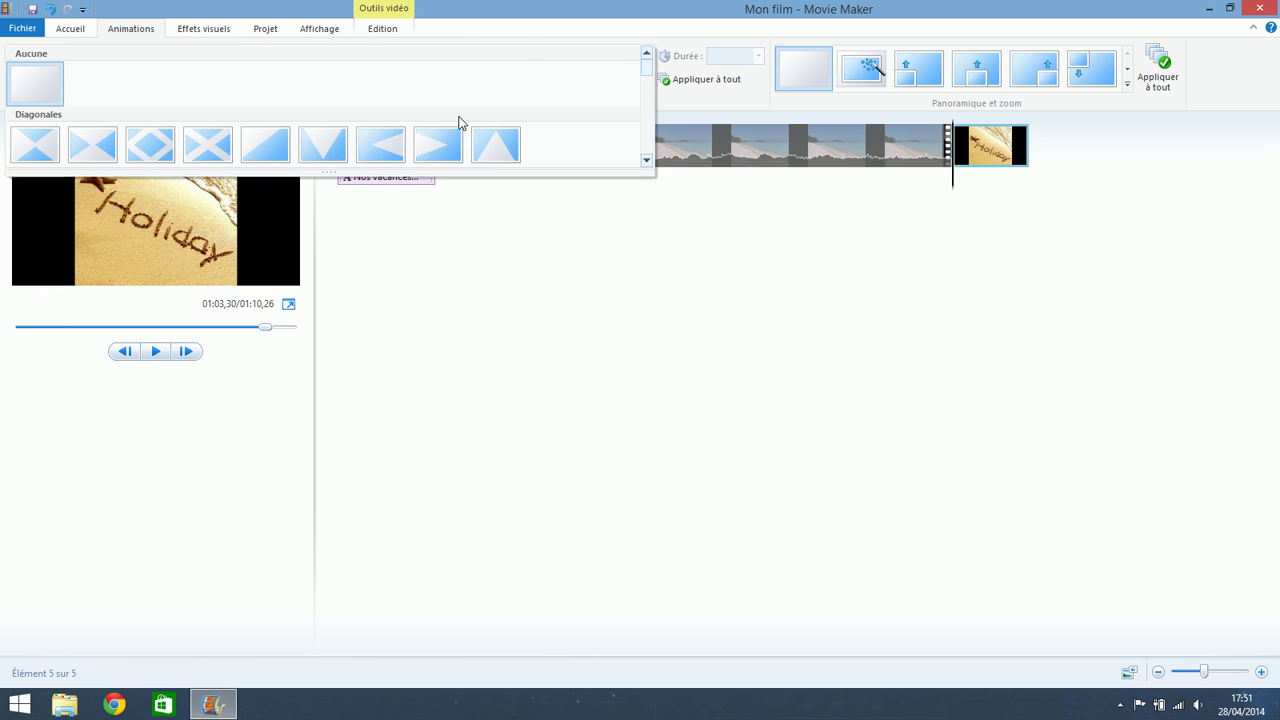
{"action": "left_click", "coordinate": [382, 148]}
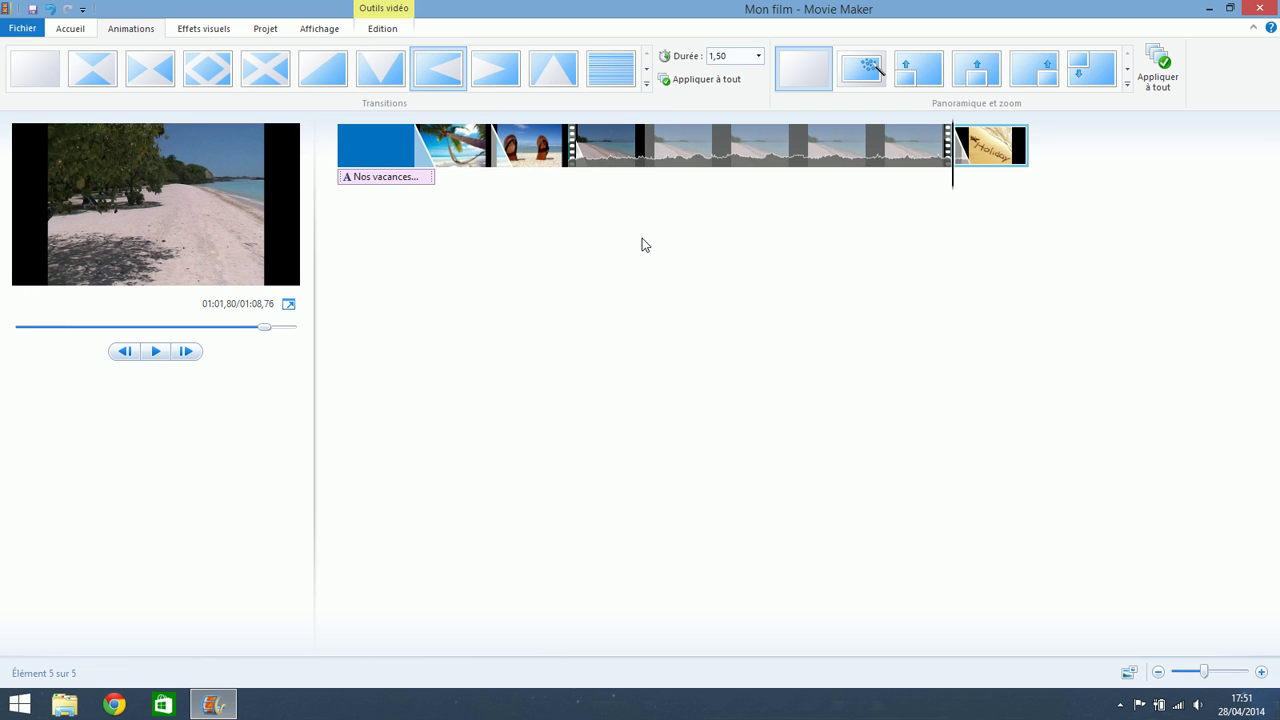
Apply the automatic pan and zoom effect to the hammock photo and extend it to every clip in the film
{"action": "left_click", "coordinate": [468, 152]}
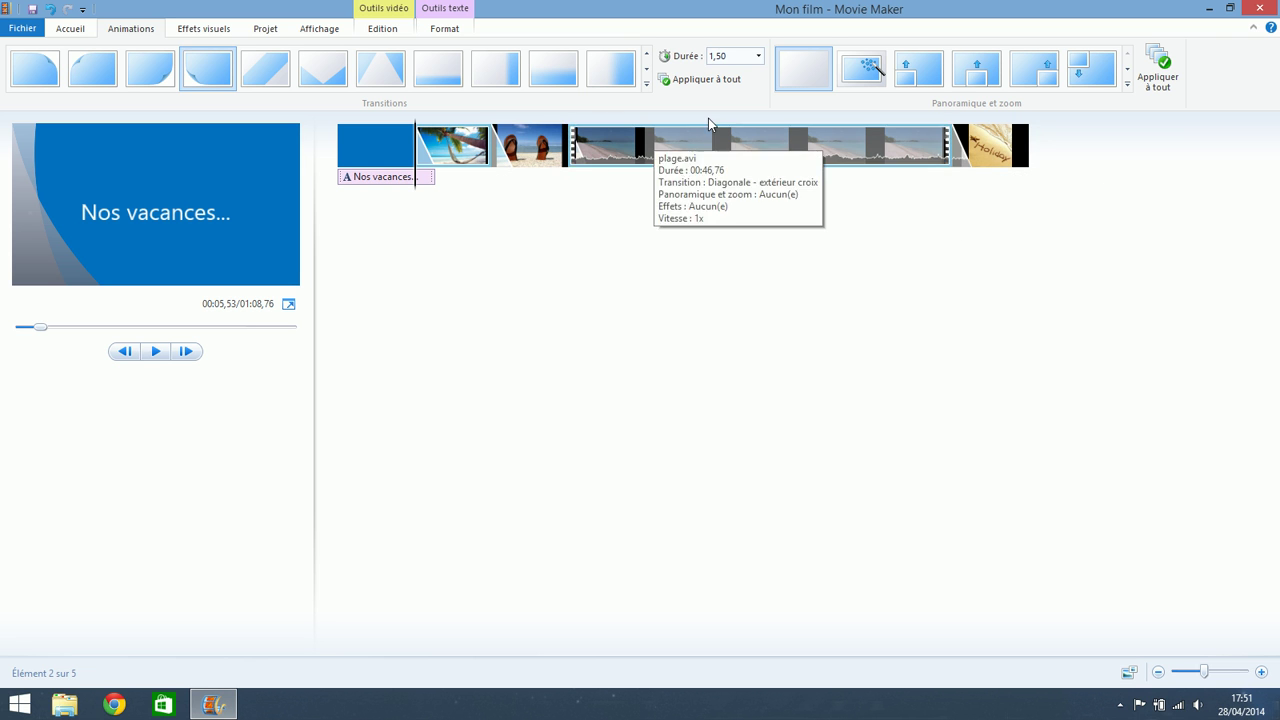
{"action": "left_click", "coordinate": [1126, 86]}
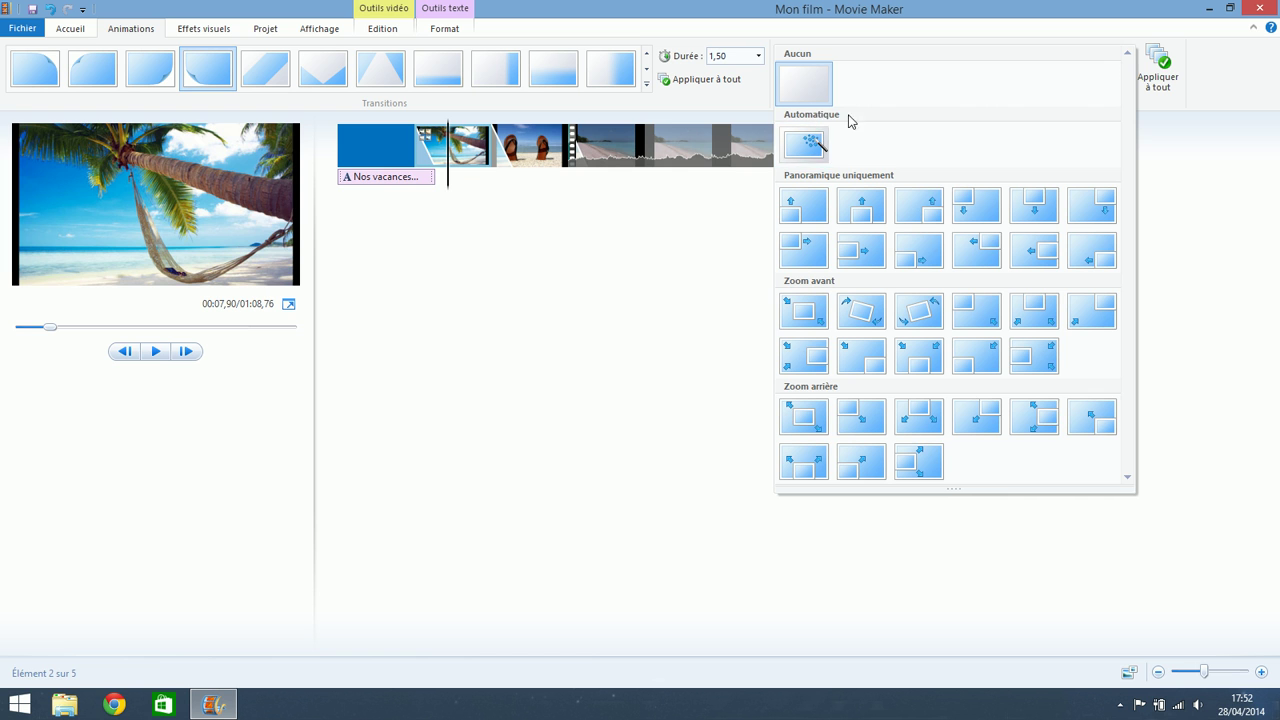
{"action": "left_click", "coordinate": [811, 147]}
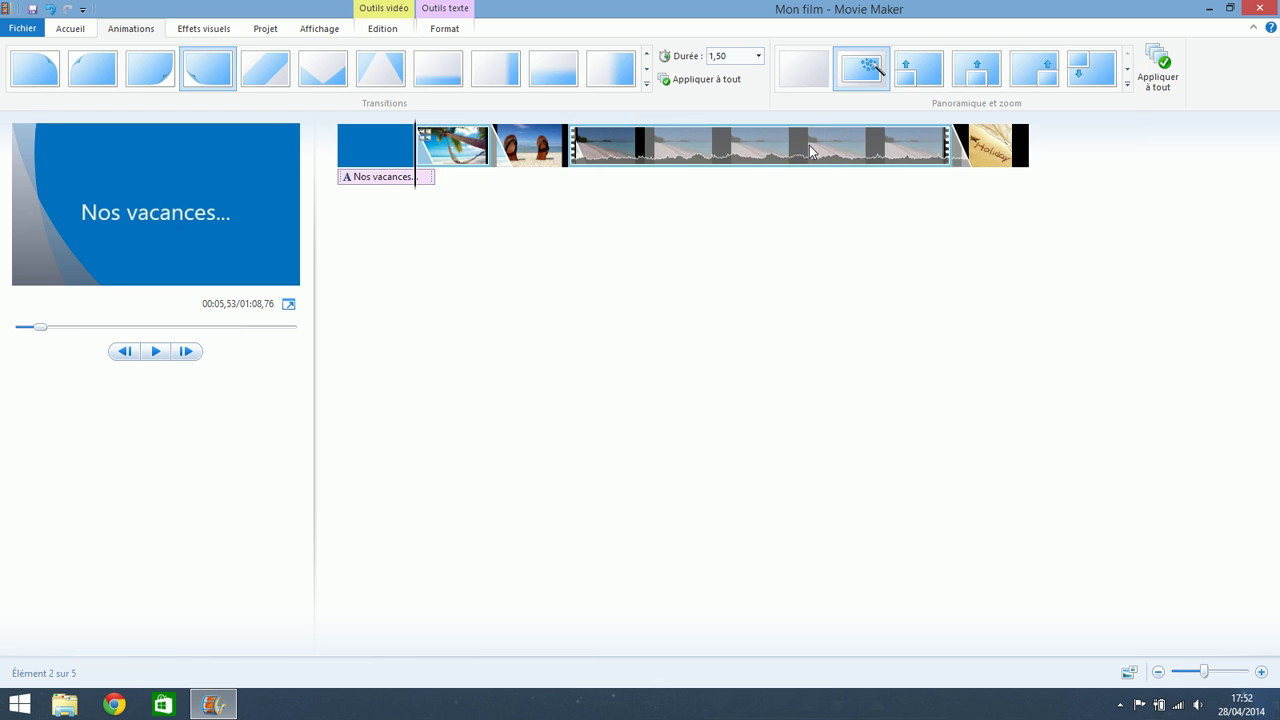
{"action": "left_click", "coordinate": [1160, 53]}
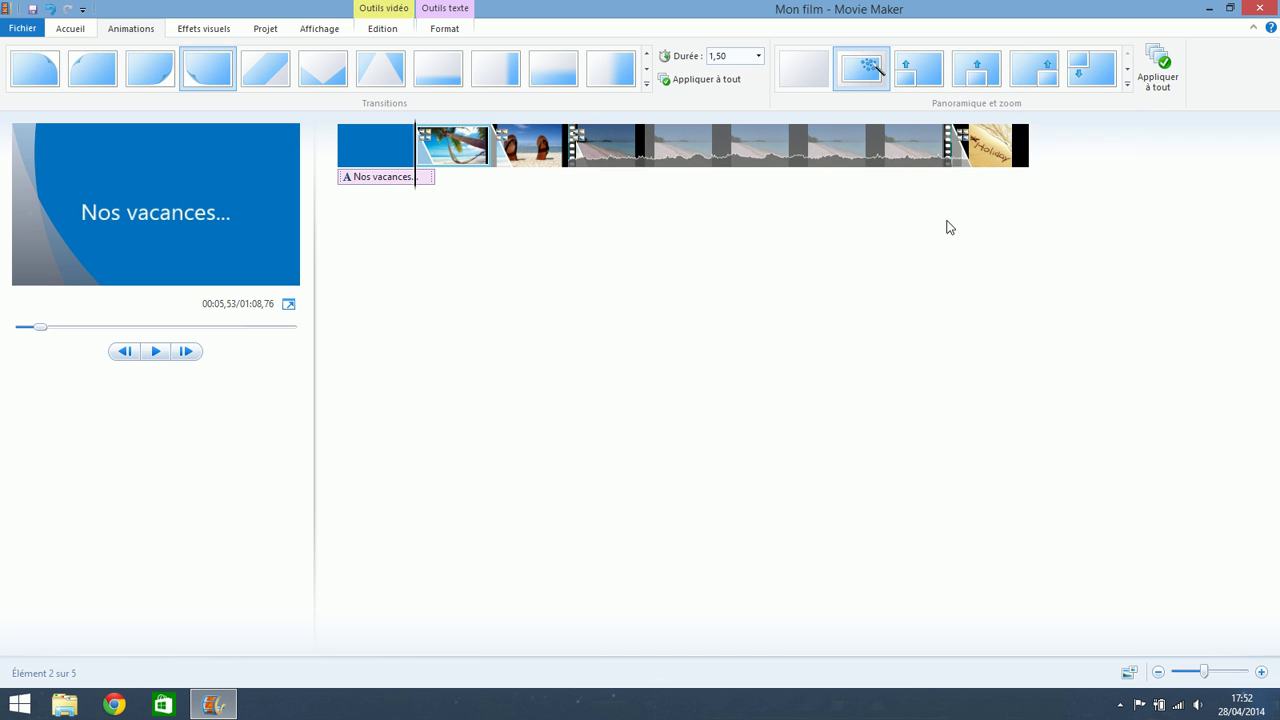
Add a caption to the flip-flops photo and move its text box up to the sky area of the image
{"action": "mouse_move", "coordinate": [525, 148]}
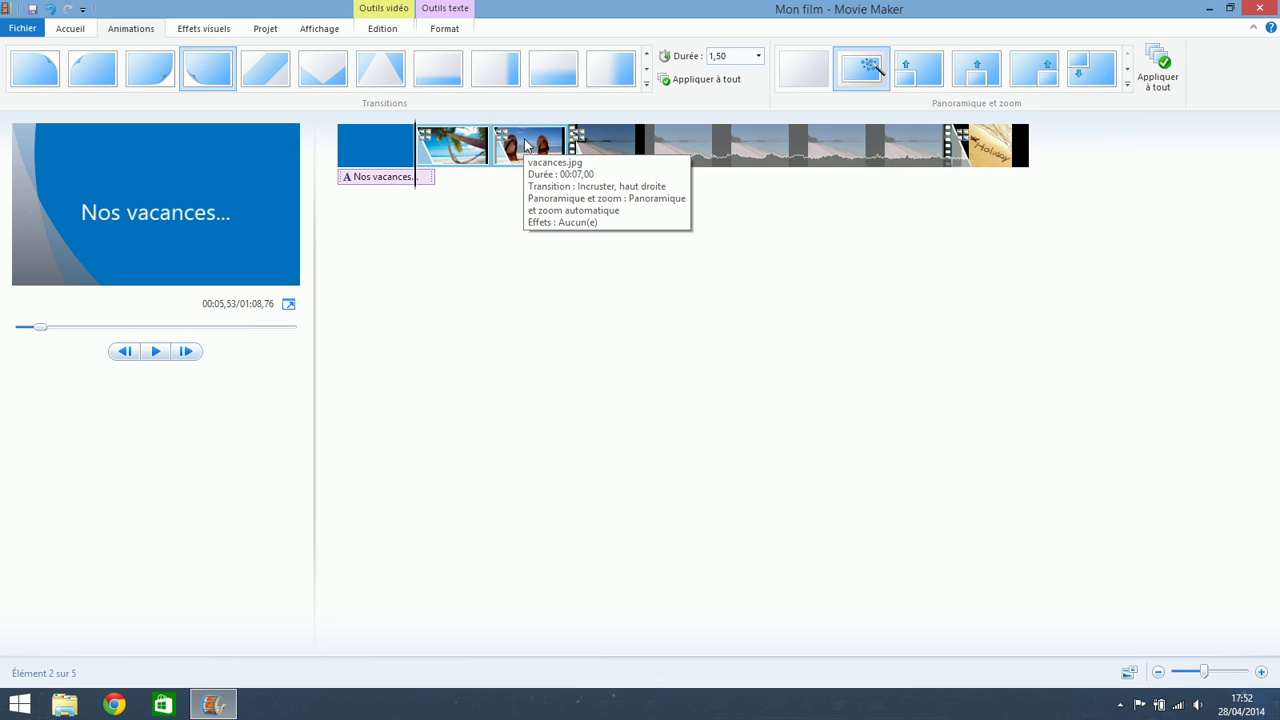
{"action": "left_click", "coordinate": [525, 145]}
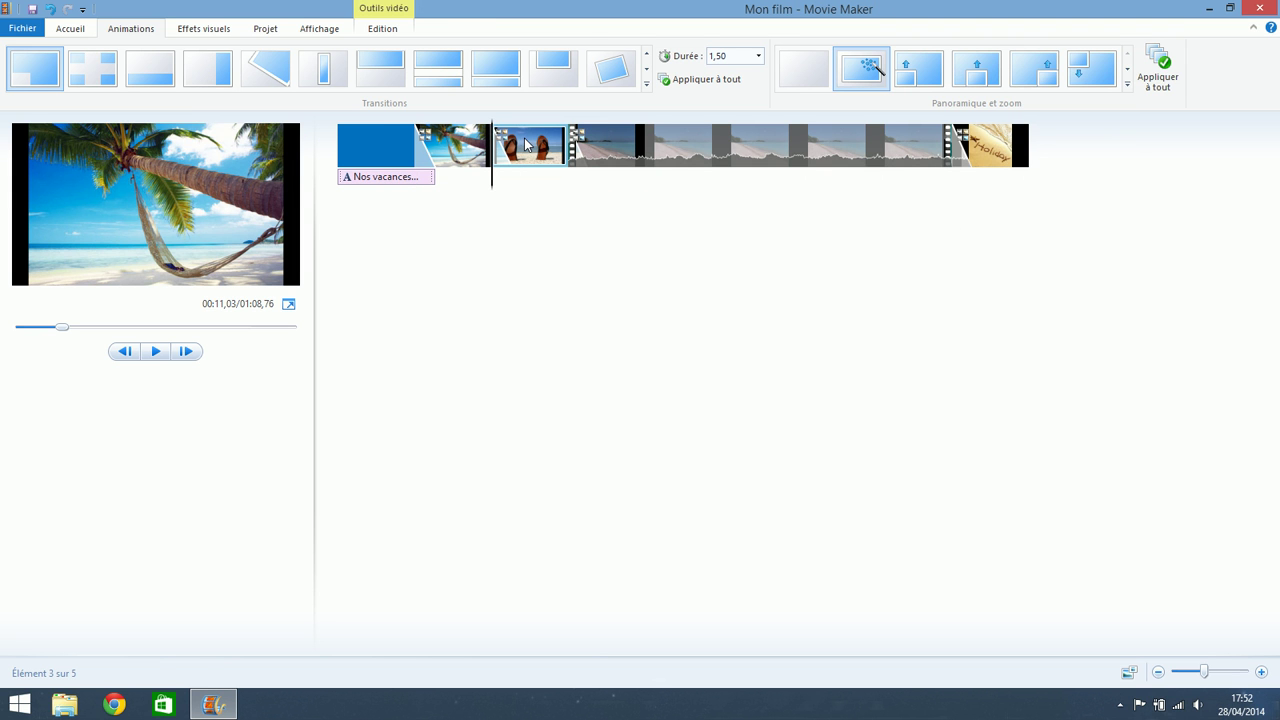
{"action": "left_click", "coordinate": [71, 31]}
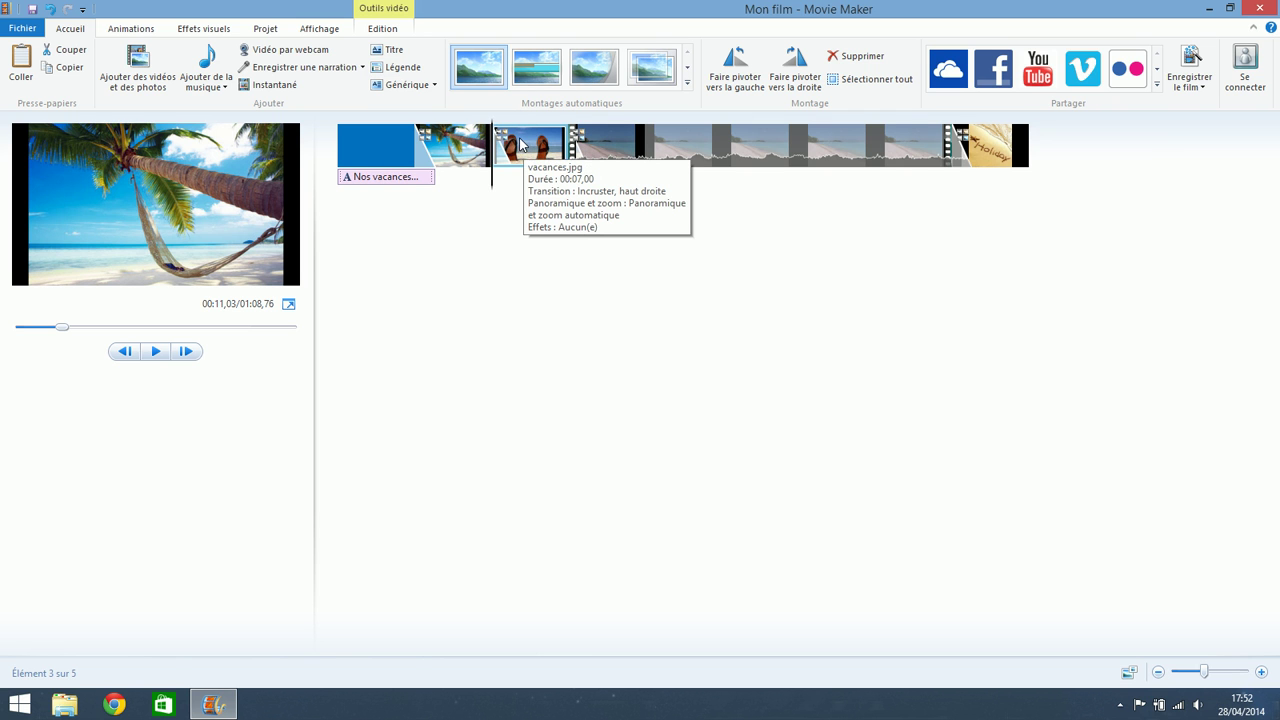
{"action": "left_click", "coordinate": [401, 67]}
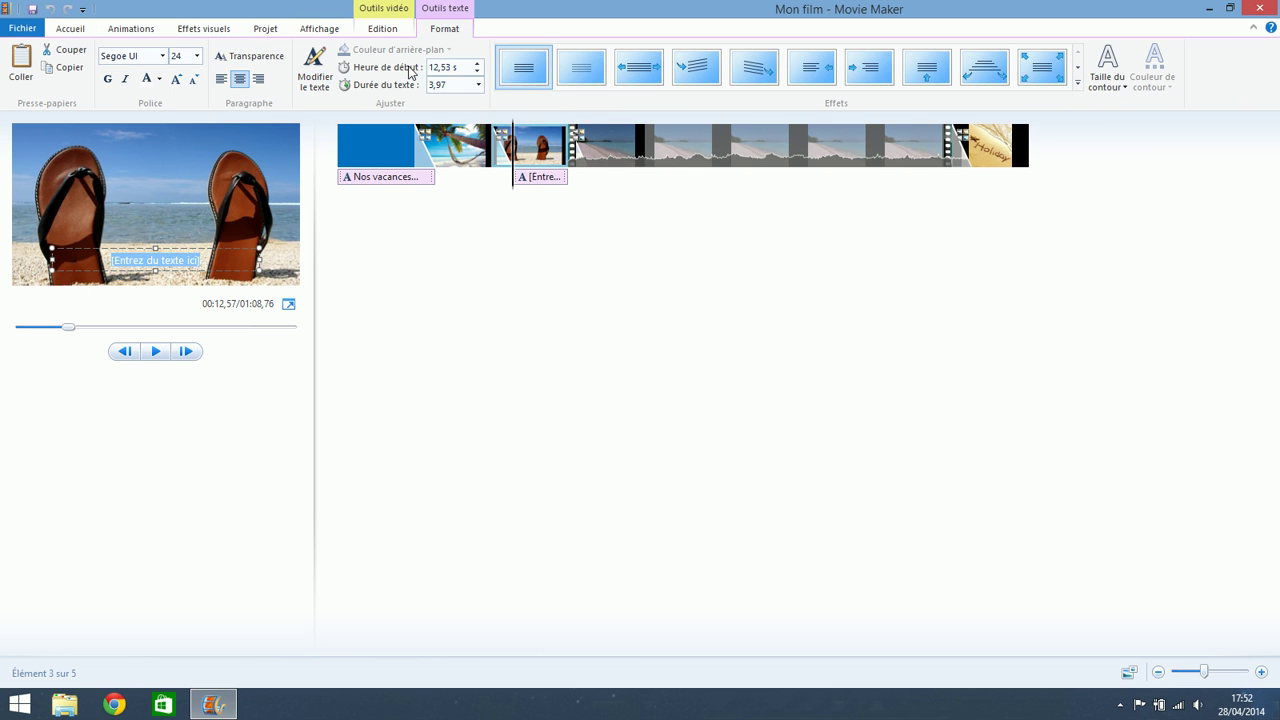
{"action": "left_click", "coordinate": [181, 247]}
{"action": "left_click_drag", "start_coordinate": [181, 247], "coordinate": [179, 127]}
Replace the caption's placeholder with "Les vacances c'est le pied!!!" and apply the tenth text effect of the gallery to it
{"action": "left_click", "coordinate": [201, 140]}
{"action": "key", "text": "BackSpace"}
{"action": "key", "text": "BackSpace"}
{"action": "key", "text": "BackSpace"}
{"action": "key", "text": "BackSpace"}
{"action": "key", "text": "BackSpace"}
{"action": "key", "text": "BackSpace"}
{"action": "key", "text": "BackSpace"}
{"action": "key", "text": "BackSpace"}
{"action": "key", "text": "BackSpace"}
{"action": "key", "text": "BackSpace"}
{"action": "key", "text": "BackSpace"}
{"action": "key", "text": "BackSpace"}
{"action": "key", "text": "BackSpace"}
{"action": "key", "text": "BackSpace"}
{"action": "key", "text": "BackSpace"}
{"action": "key", "text": "BackSpace"}
{"action": "key", "text": "BackSpace"}
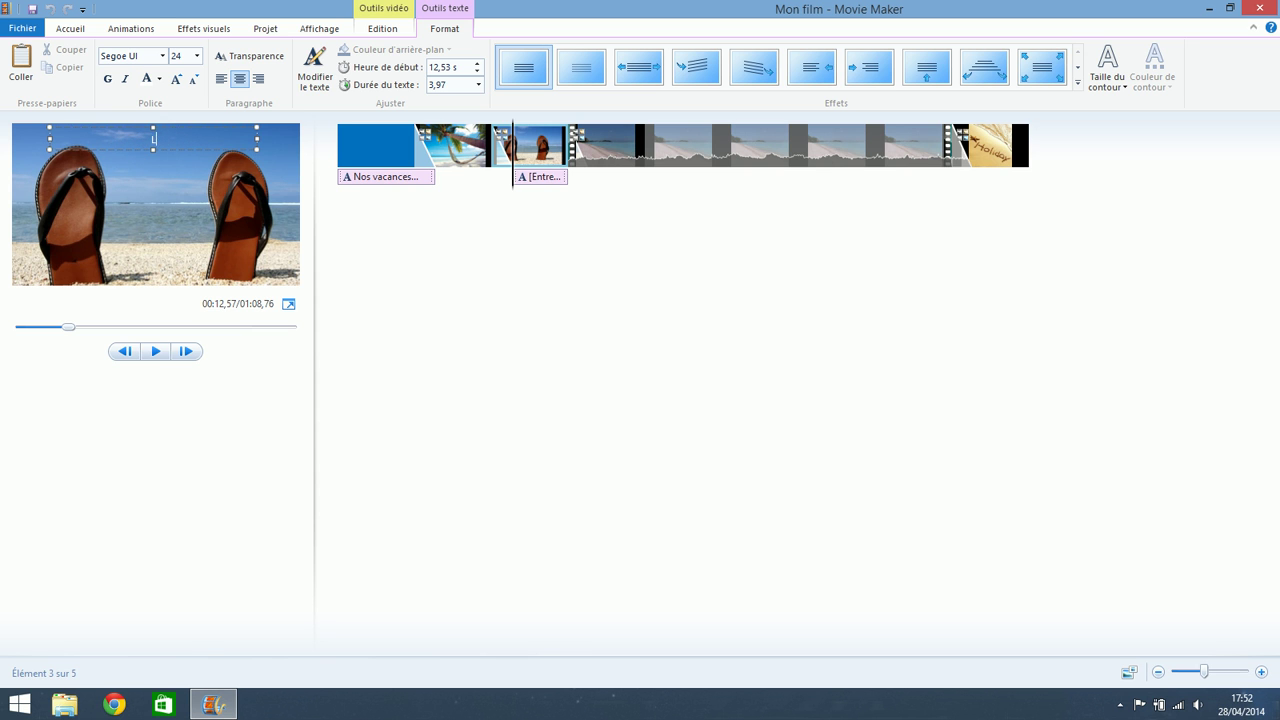
{"action": "type", "text": "Les vacances c'est le pied!!!"}
{"action": "left_click", "coordinate": [1042, 72]}
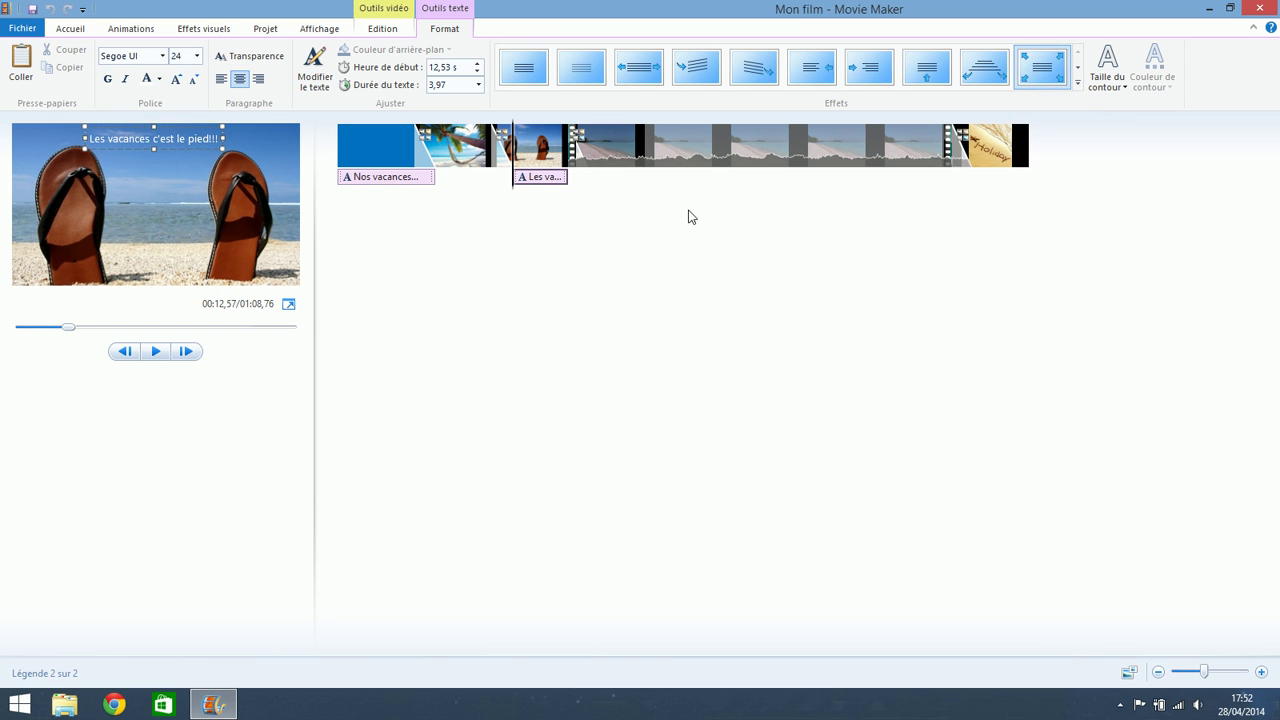
Trim the plage video to start at 5,55 s and end at 19,00 s, and save the trim
{"action": "left_click", "coordinate": [727, 155]}
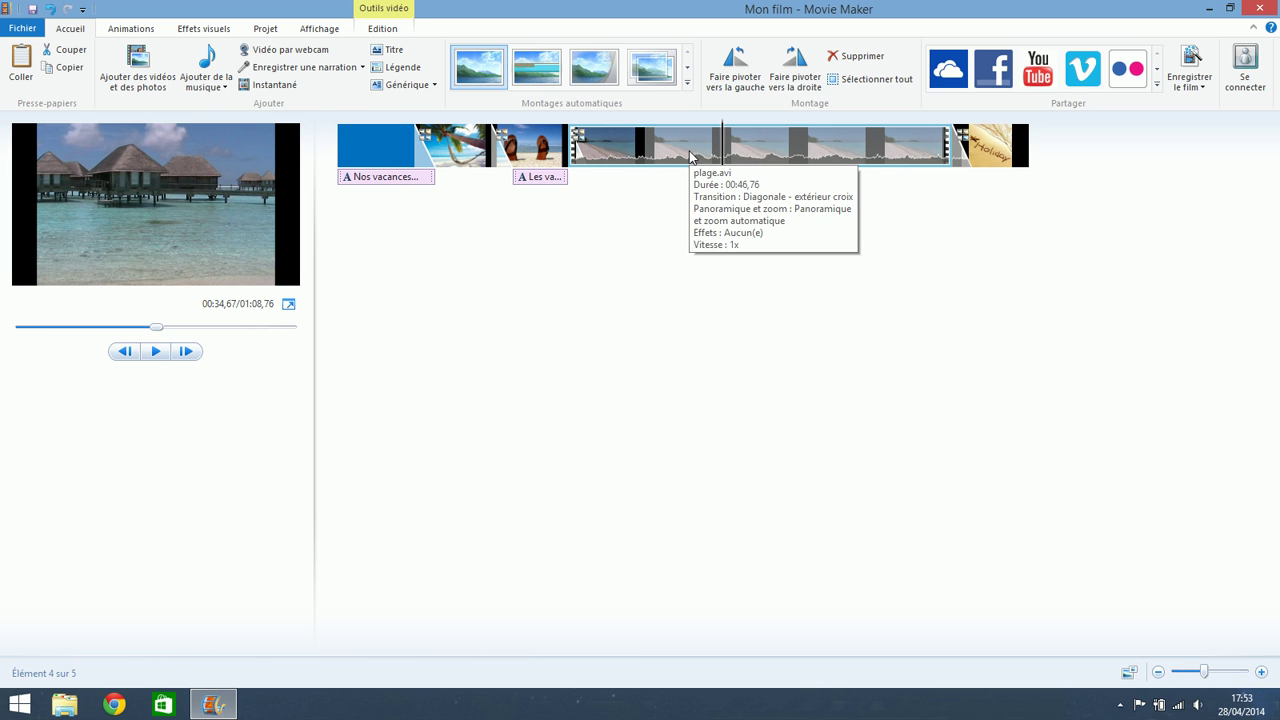
{"action": "left_click", "coordinate": [645, 150]}
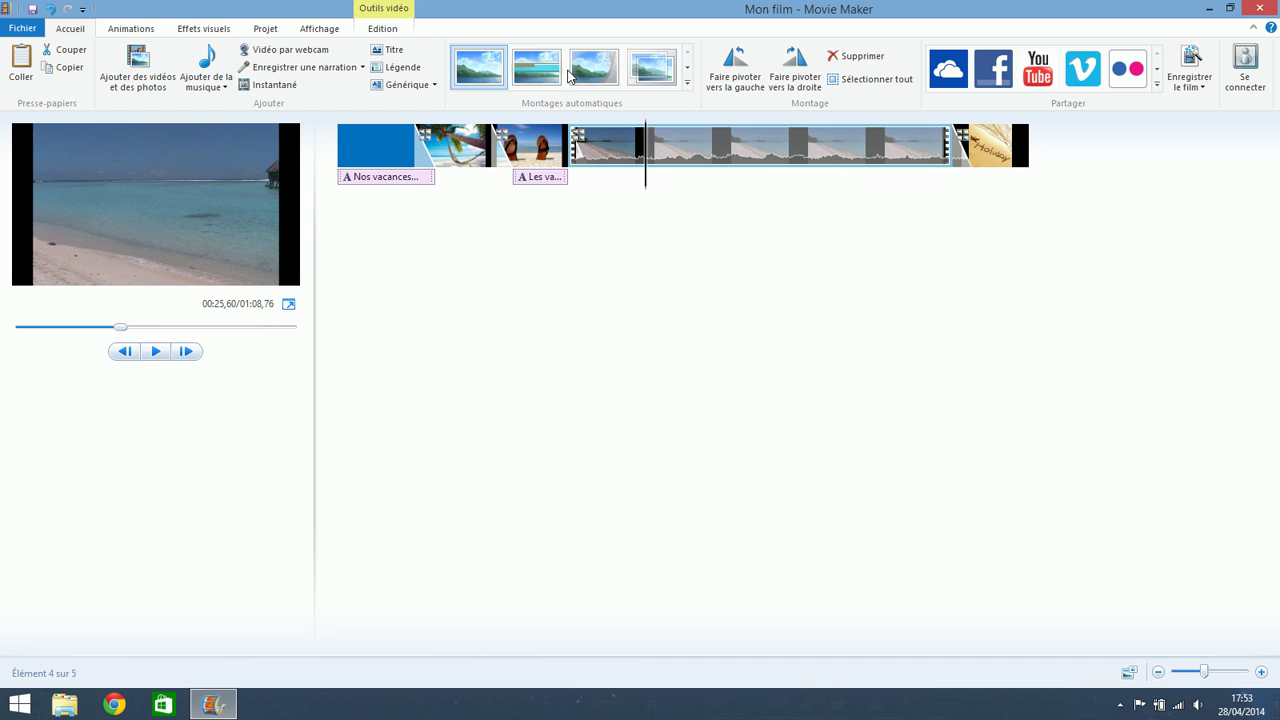
{"action": "left_click", "coordinate": [384, 30]}
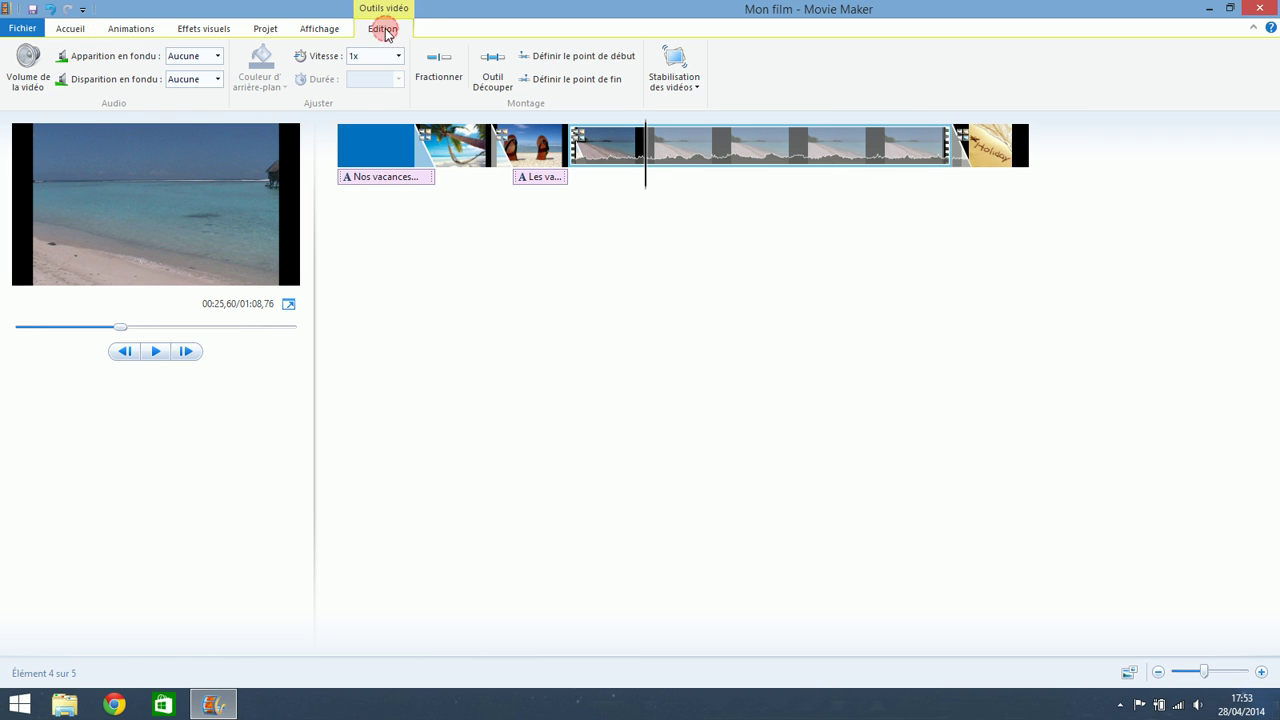
{"action": "left_click", "coordinate": [493, 70]}
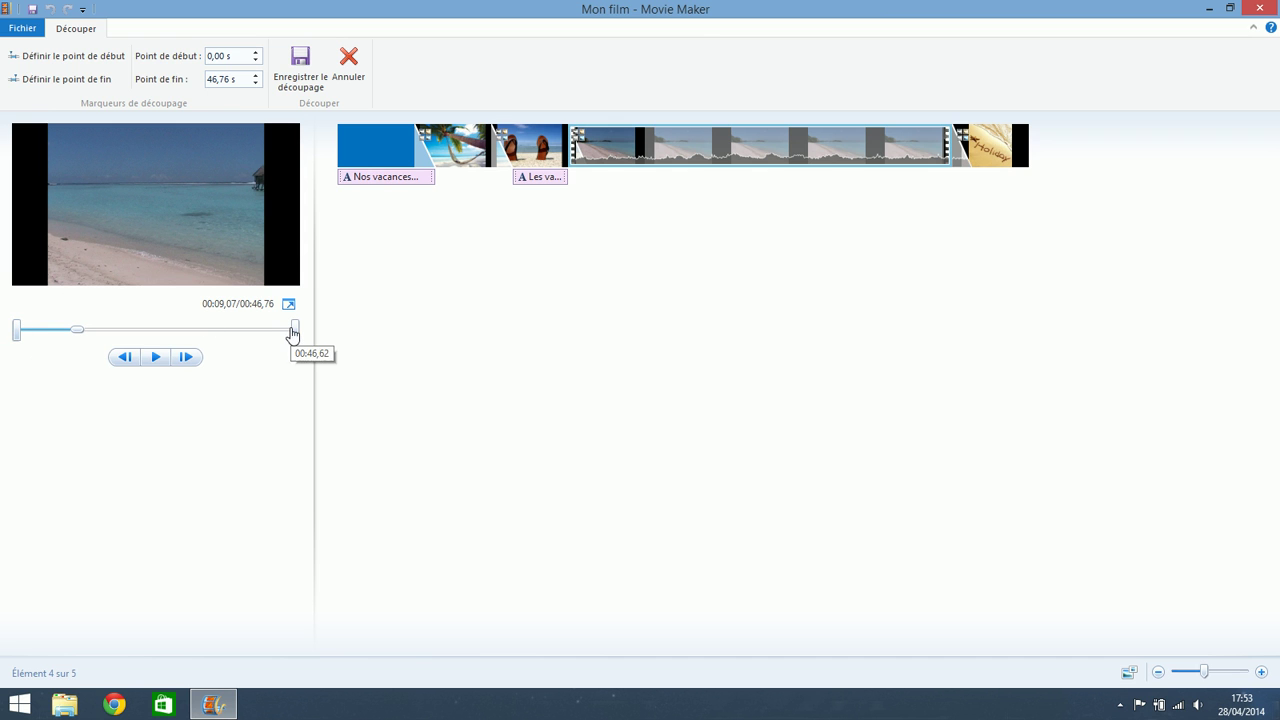
{"action": "left_click_drag", "start_coordinate": [16, 331], "coordinate": [48, 329]}
{"action": "left_click_drag", "start_coordinate": [295, 331], "coordinate": [143, 330]}
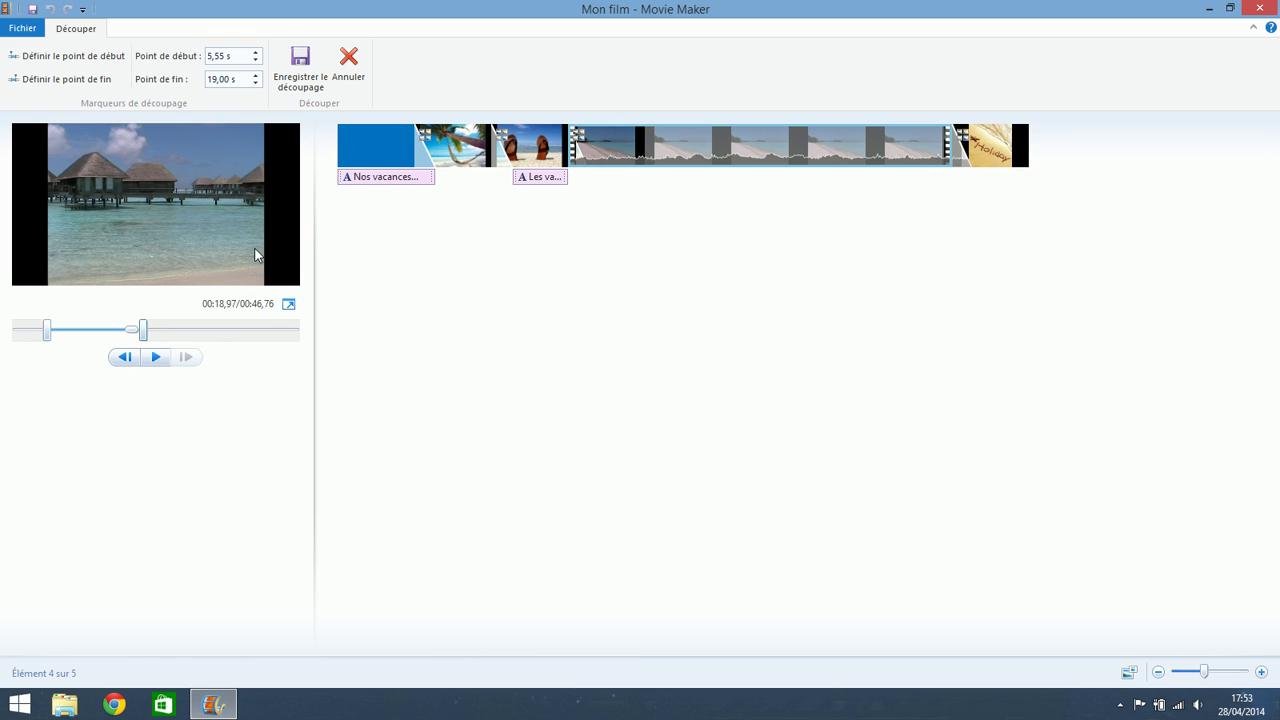
{"action": "left_click", "coordinate": [301, 68]}
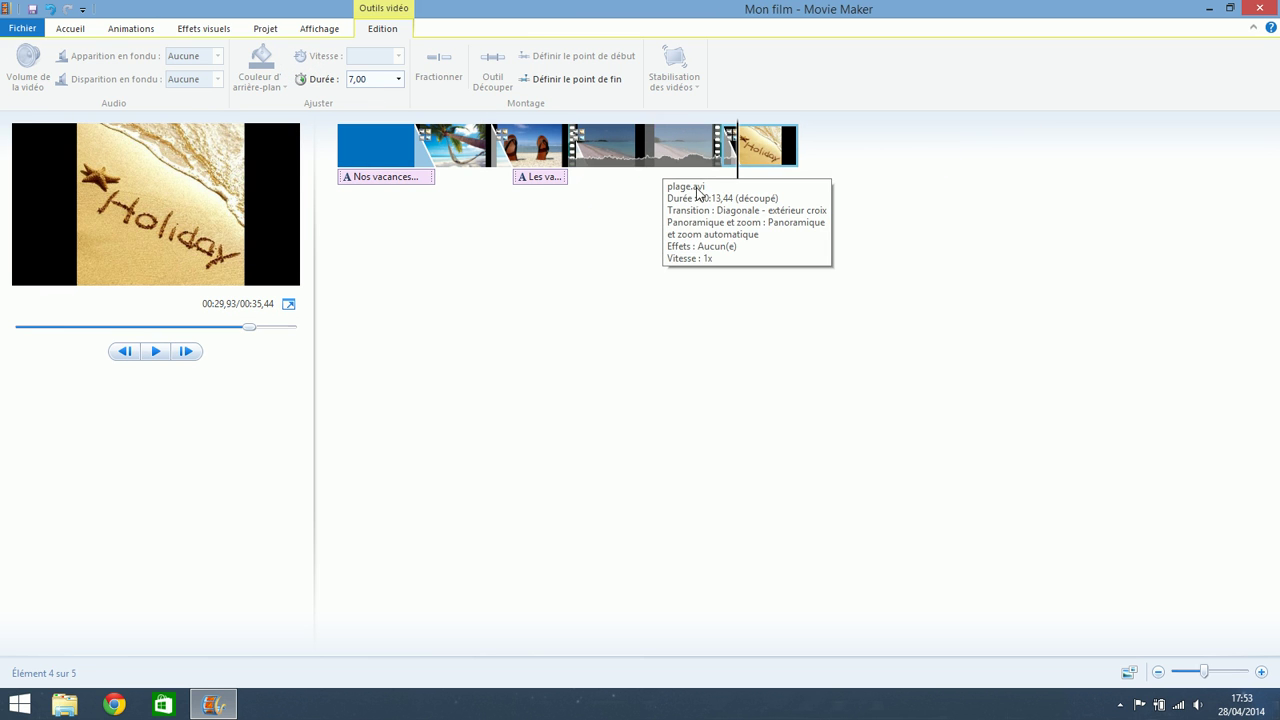
Lower the plage video's sound volume to the minimum
{"action": "left_click", "coordinate": [615, 157]}
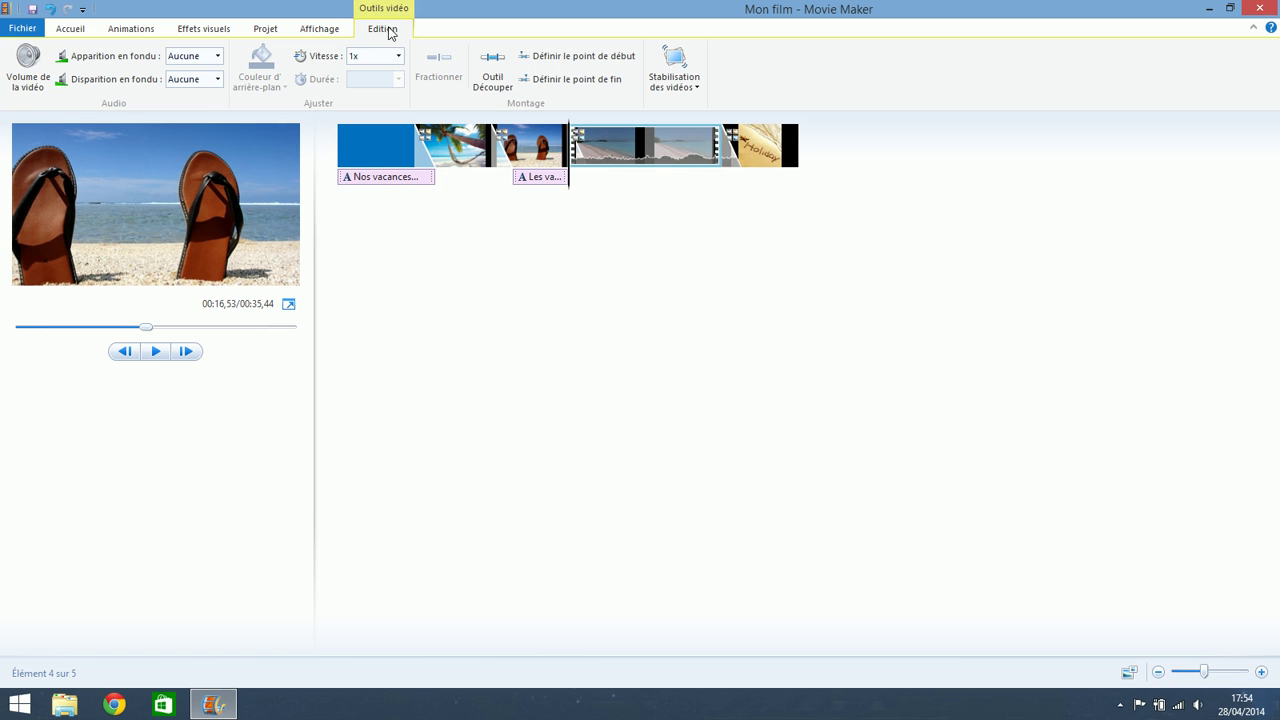
{"action": "left_click", "coordinate": [28, 68]}
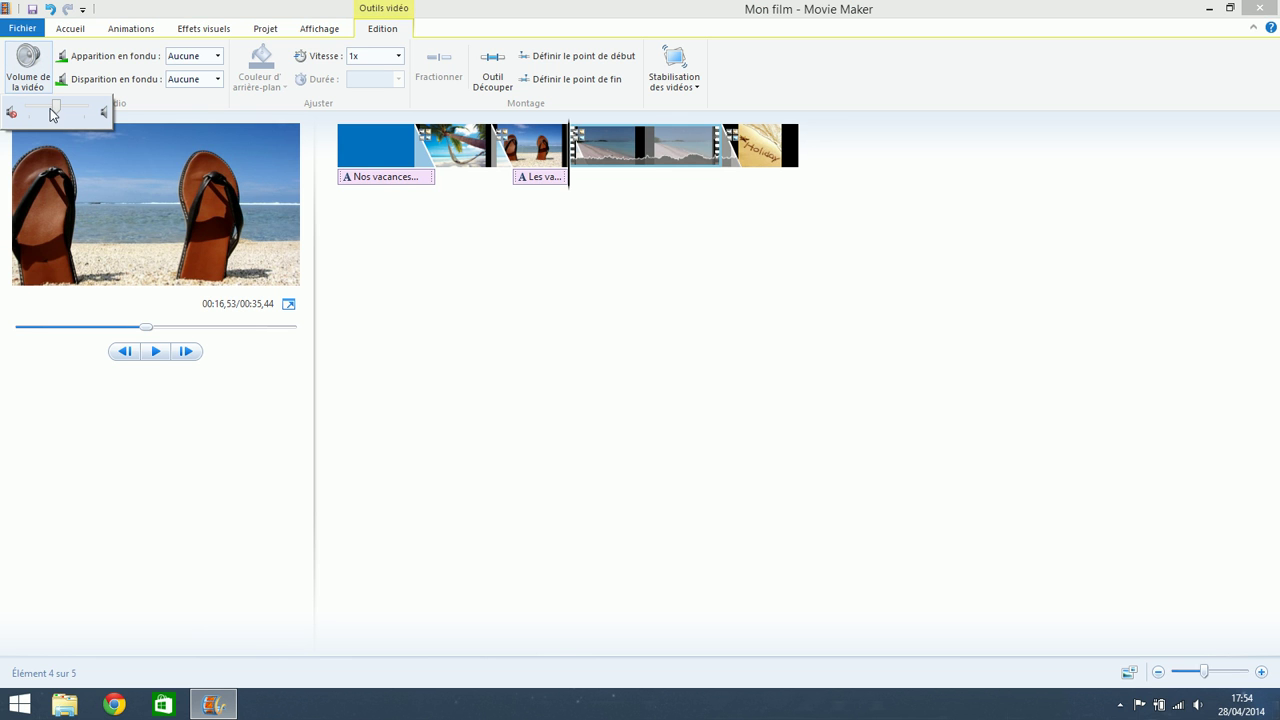
{"action": "left_click_drag", "start_coordinate": [54, 111], "coordinate": [16, 109]}
{"action": "left_click", "coordinate": [570, 258]}
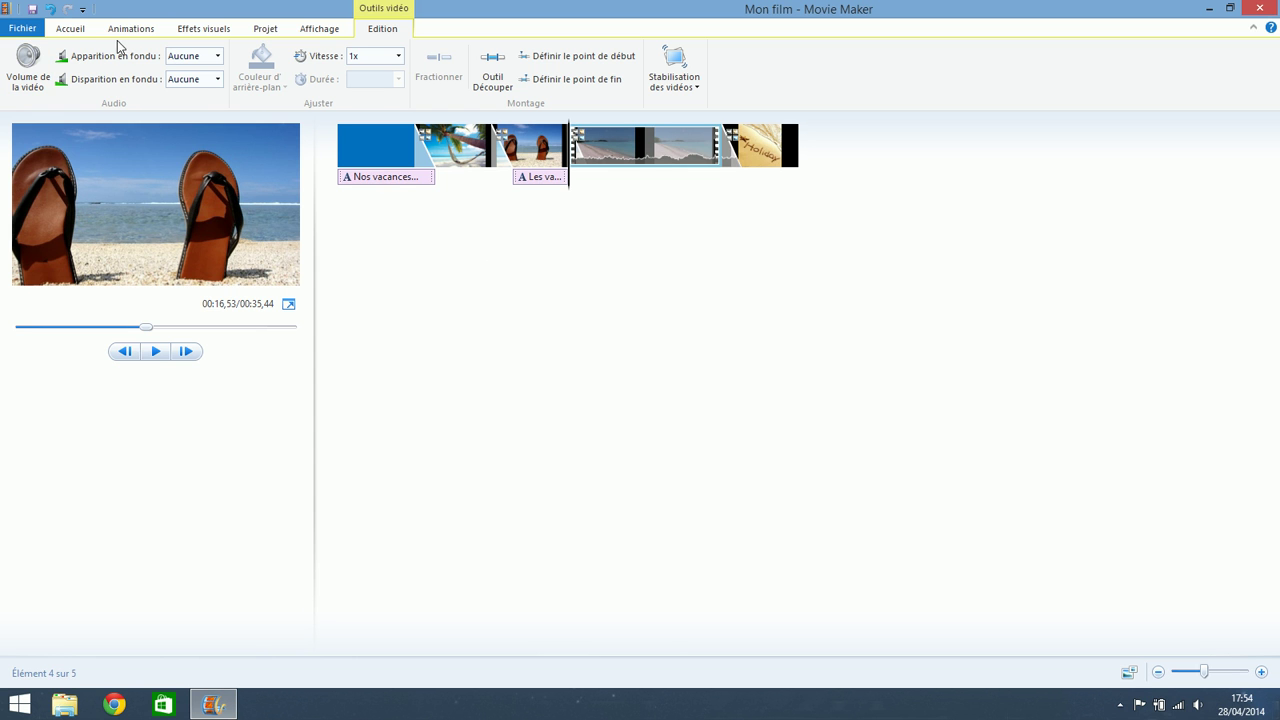
Add the musique-tuto-diapo file from the Bureau folder as the film's music
{"action": "left_click", "coordinate": [70, 30]}
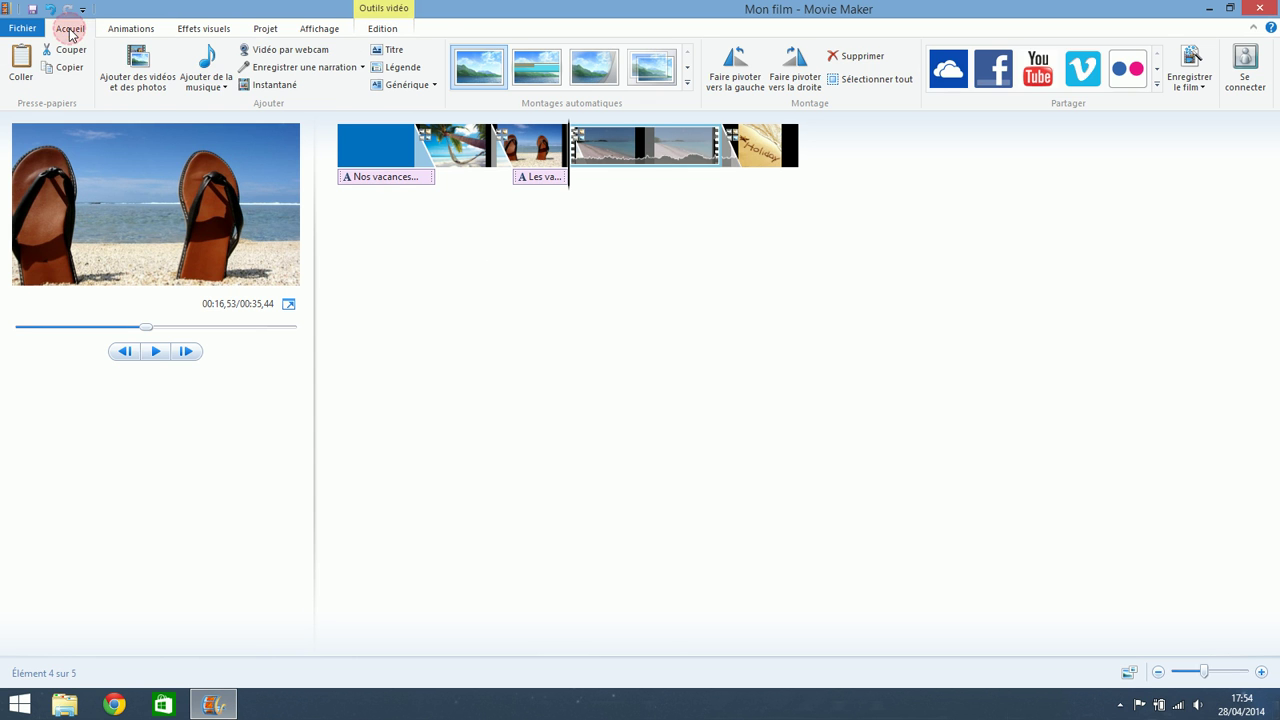
{"action": "left_click", "coordinate": [212, 62]}
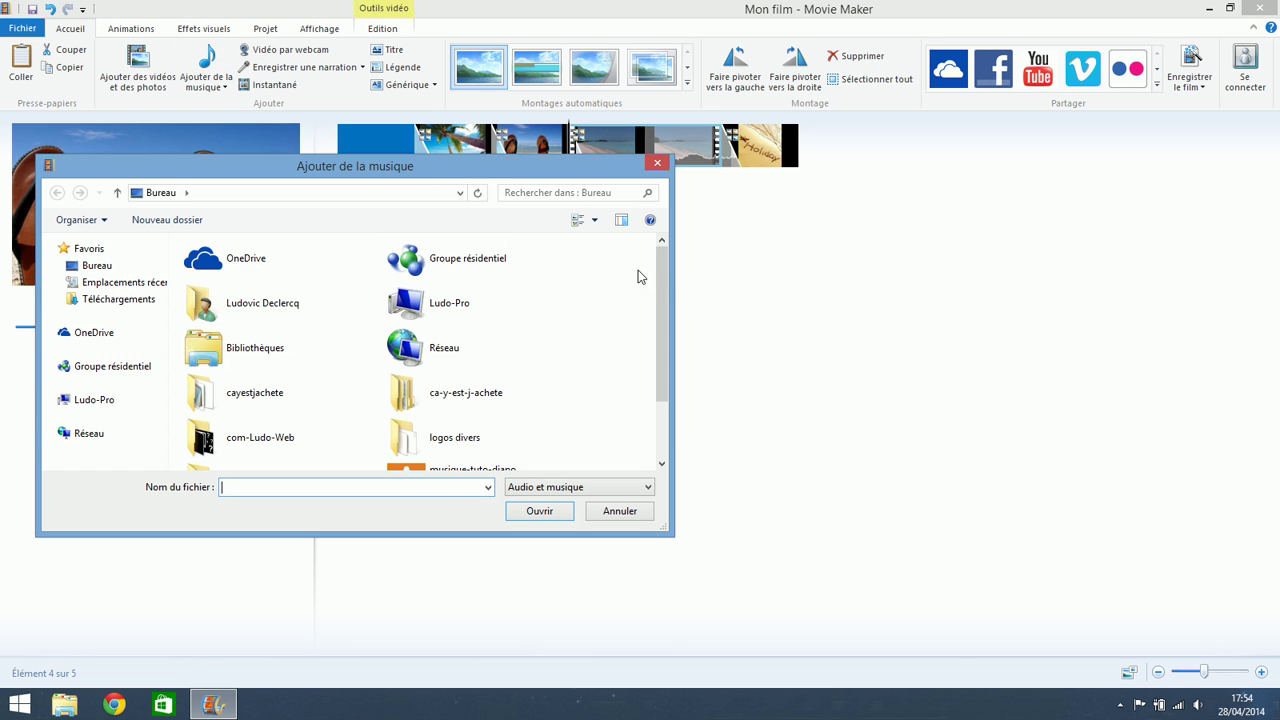
{"action": "left_click_drag", "start_coordinate": [660, 271], "coordinate": [659, 325]}
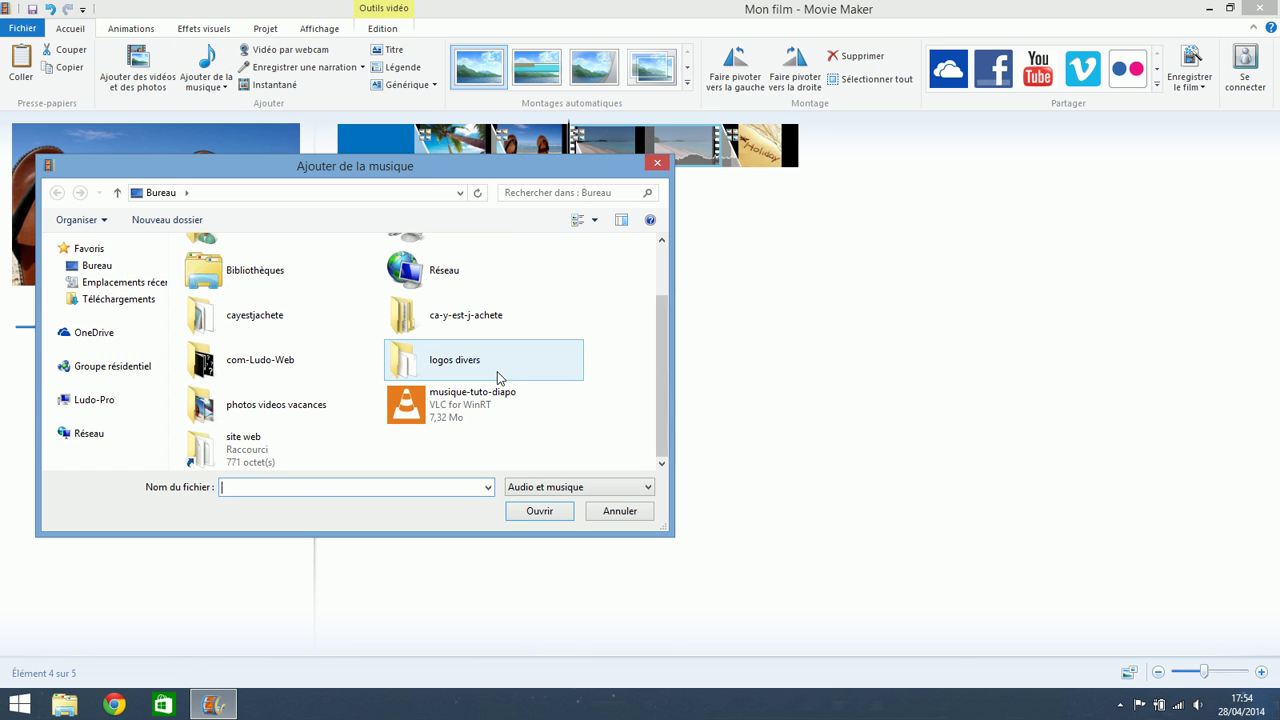
{"action": "left_click", "coordinate": [476, 404]}
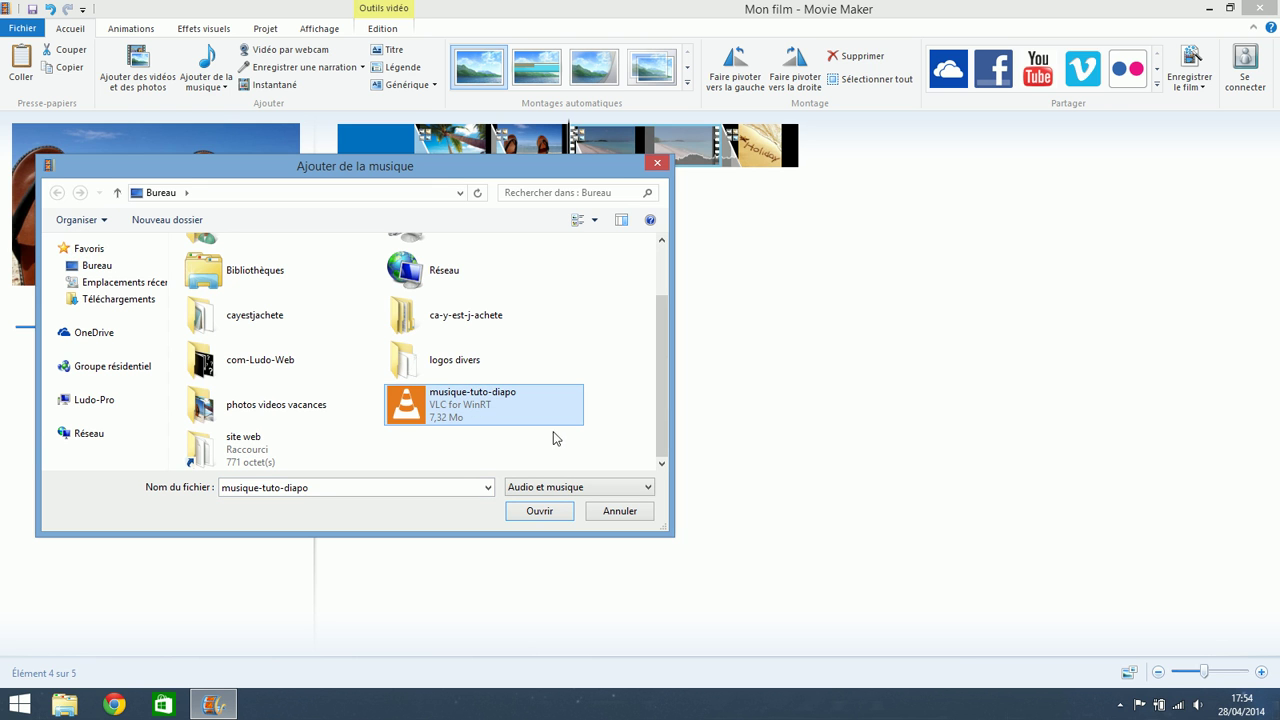
{"action": "left_click", "coordinate": [540, 512]}
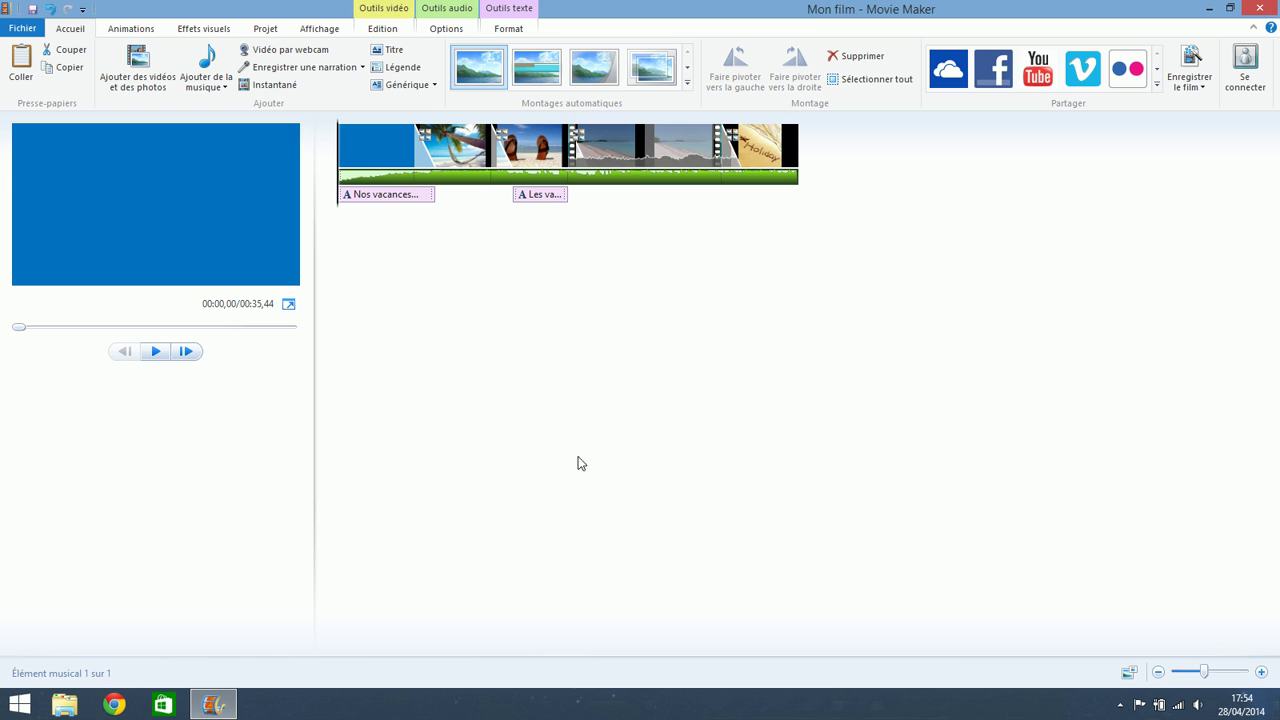
Set both the fade-in and the fade-out of the music track to Moyenne
{"action": "left_click", "coordinate": [636, 183]}
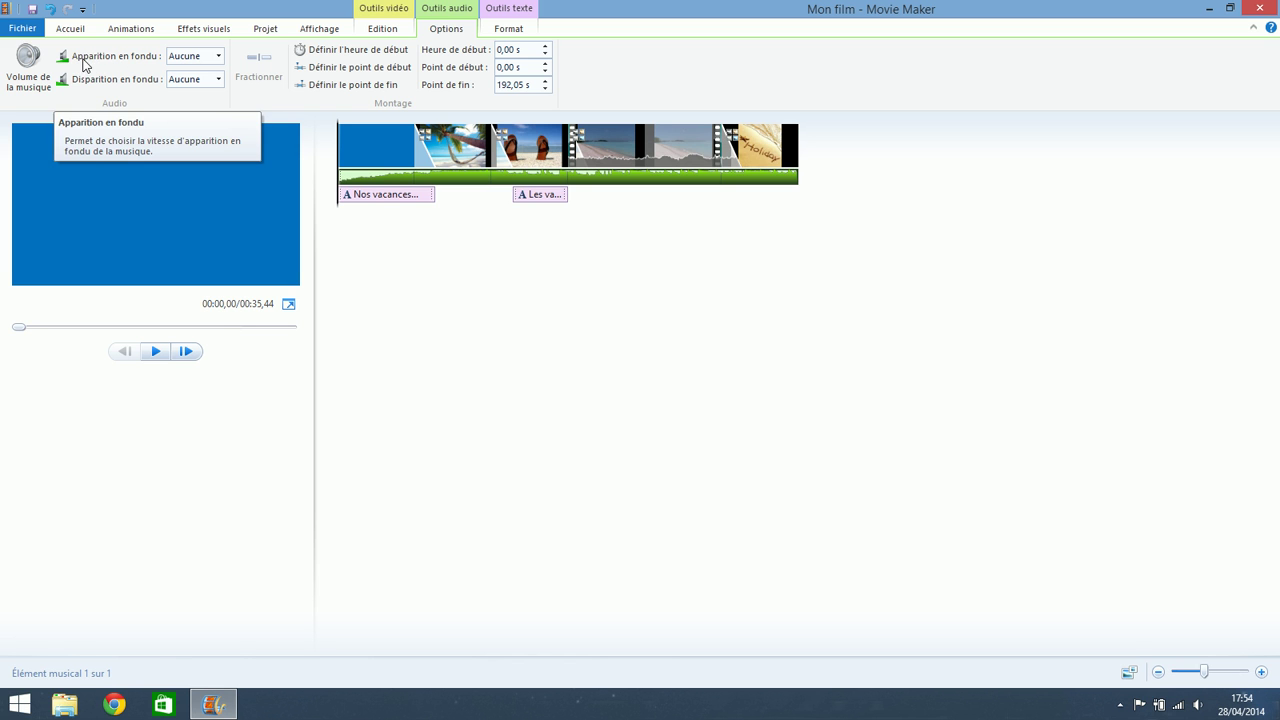
{"action": "left_click", "coordinate": [216, 56]}
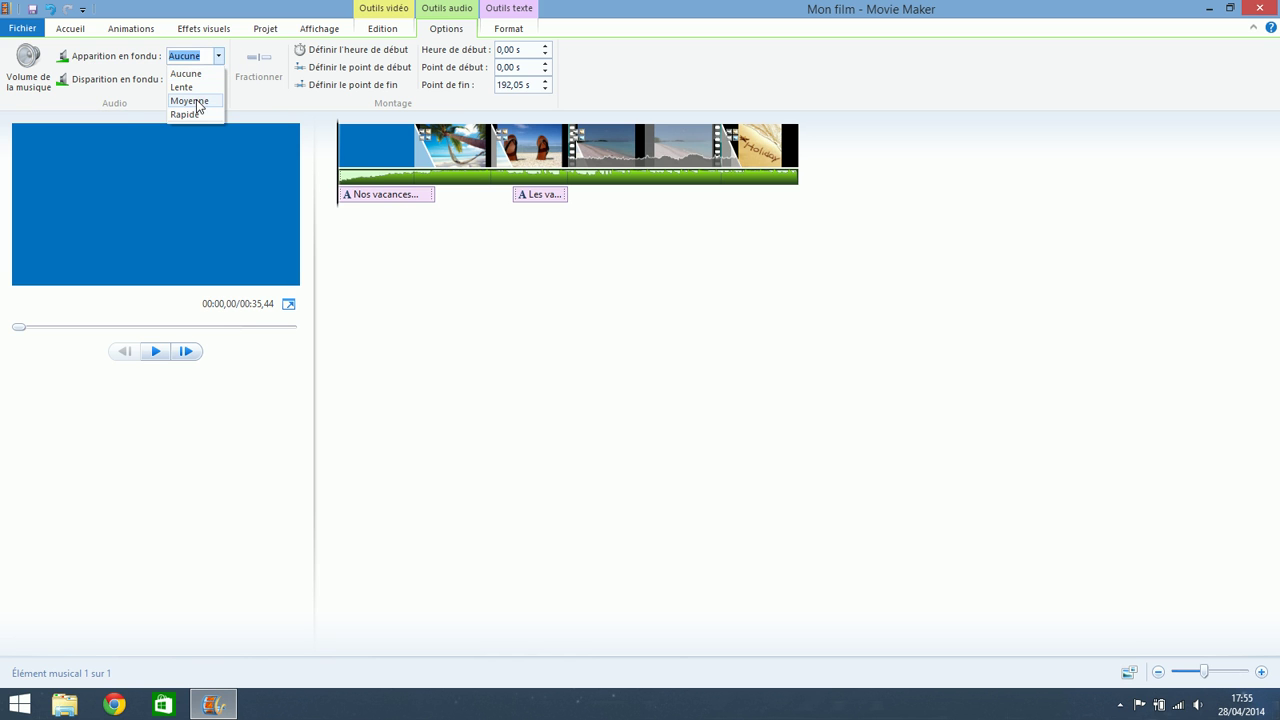
{"action": "left_click", "coordinate": [196, 101]}
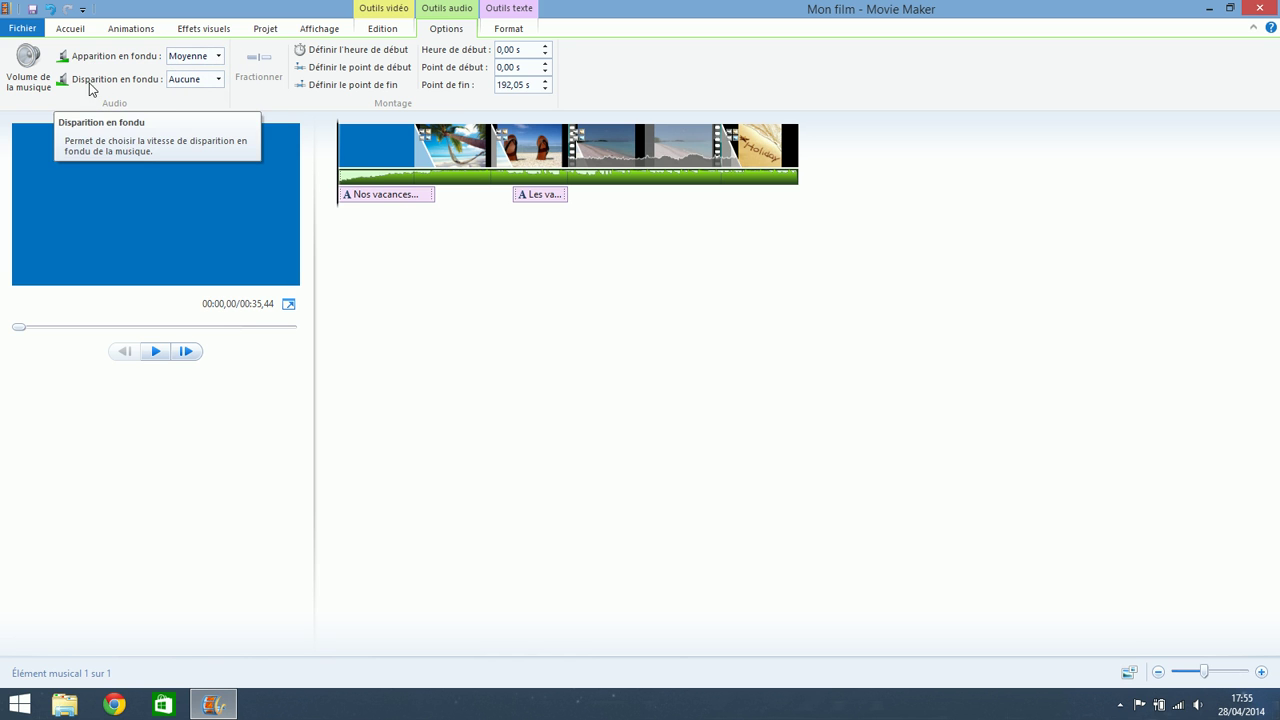
{"action": "left_click", "coordinate": [216, 81]}
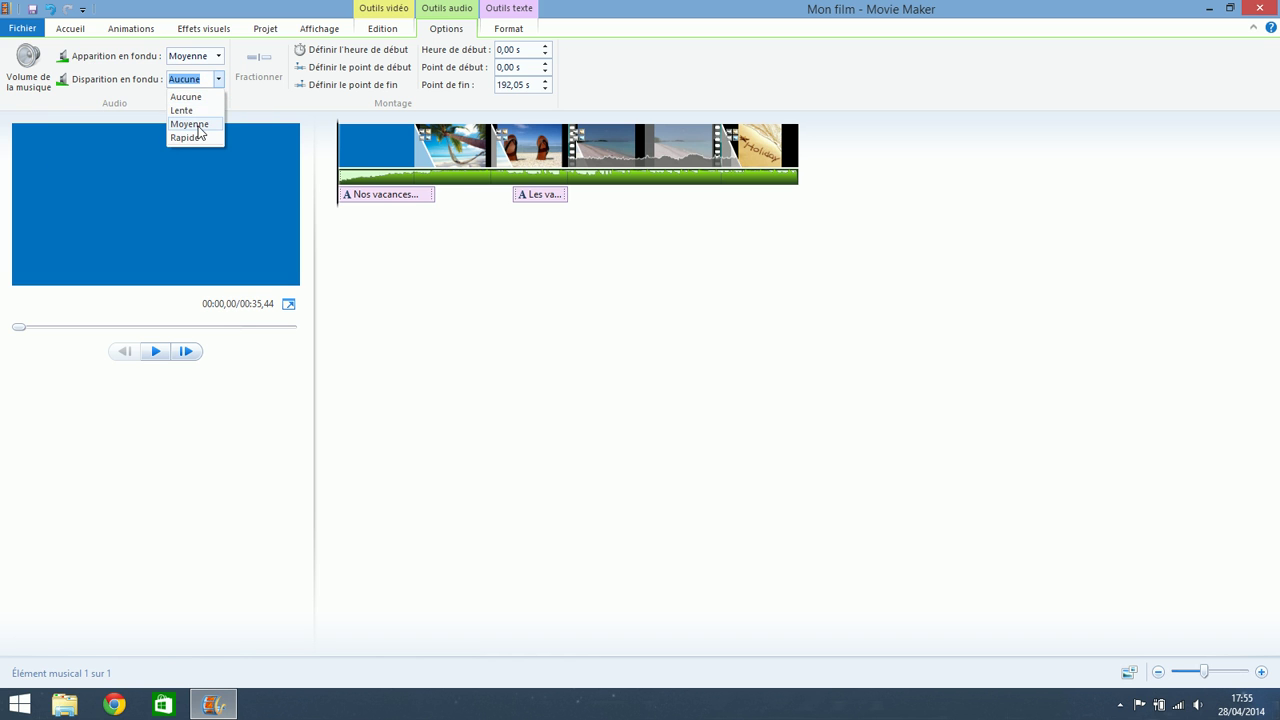
{"action": "left_click", "coordinate": [199, 126]}
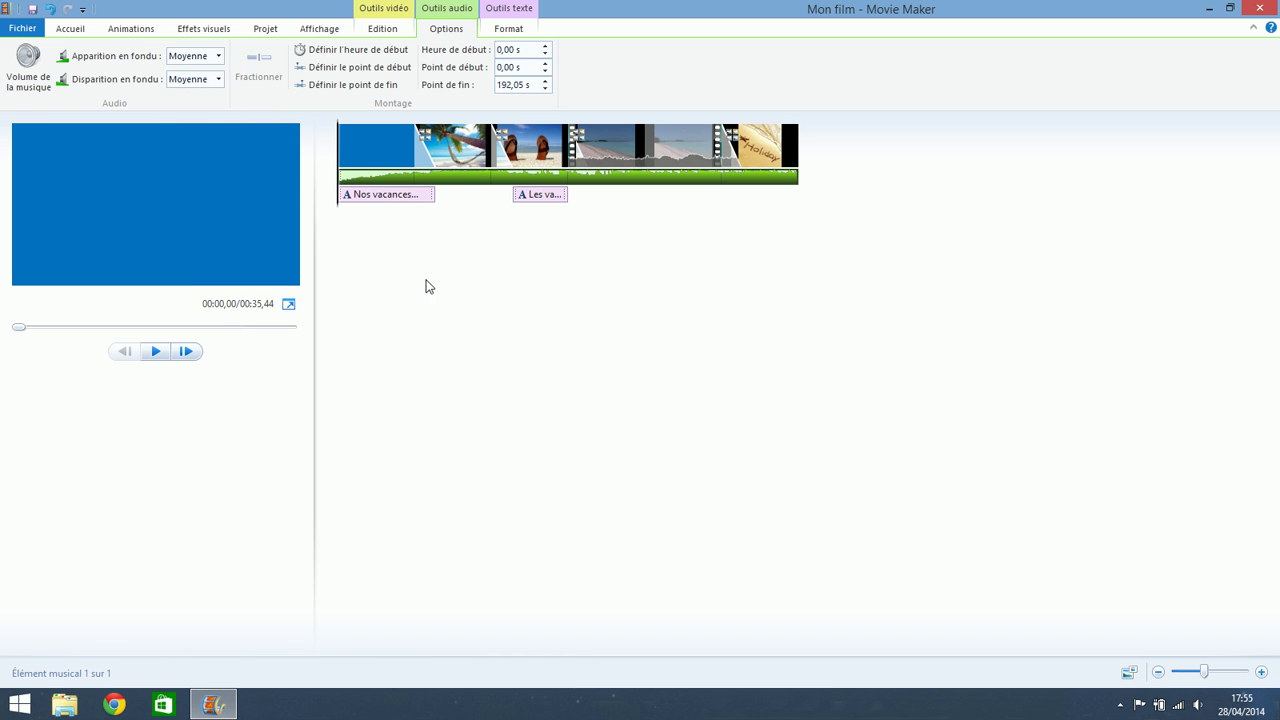
Preview the film from the opening title and pause it on the captioned flip-flops photo
{"action": "left_click", "coordinate": [370, 147]}
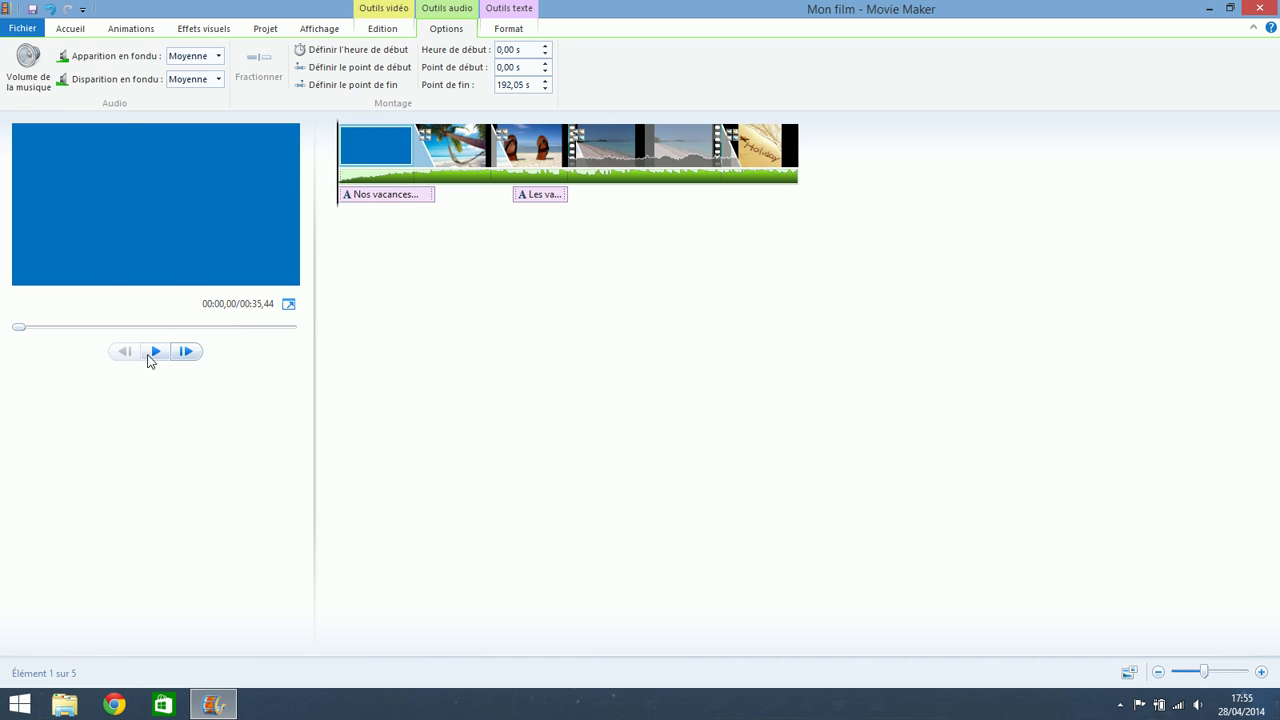
{"action": "left_click", "coordinate": [155, 353]}
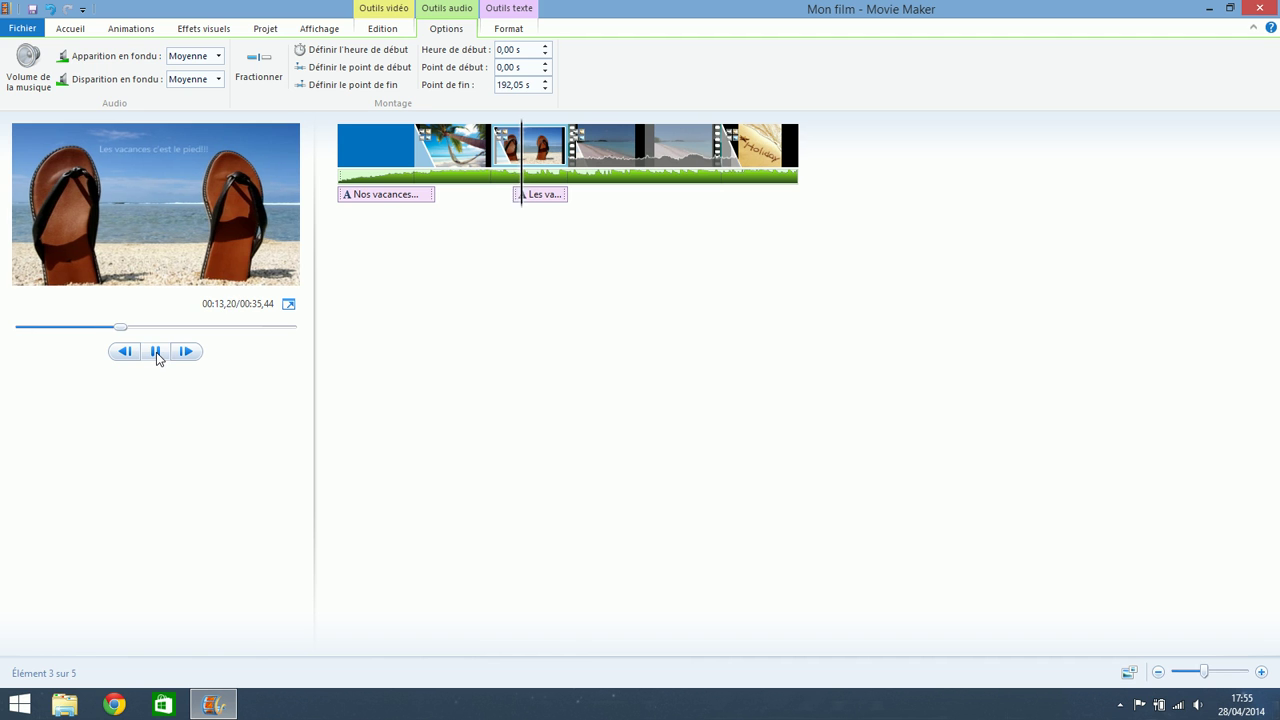
{"action": "left_click", "coordinate": [155, 354]}
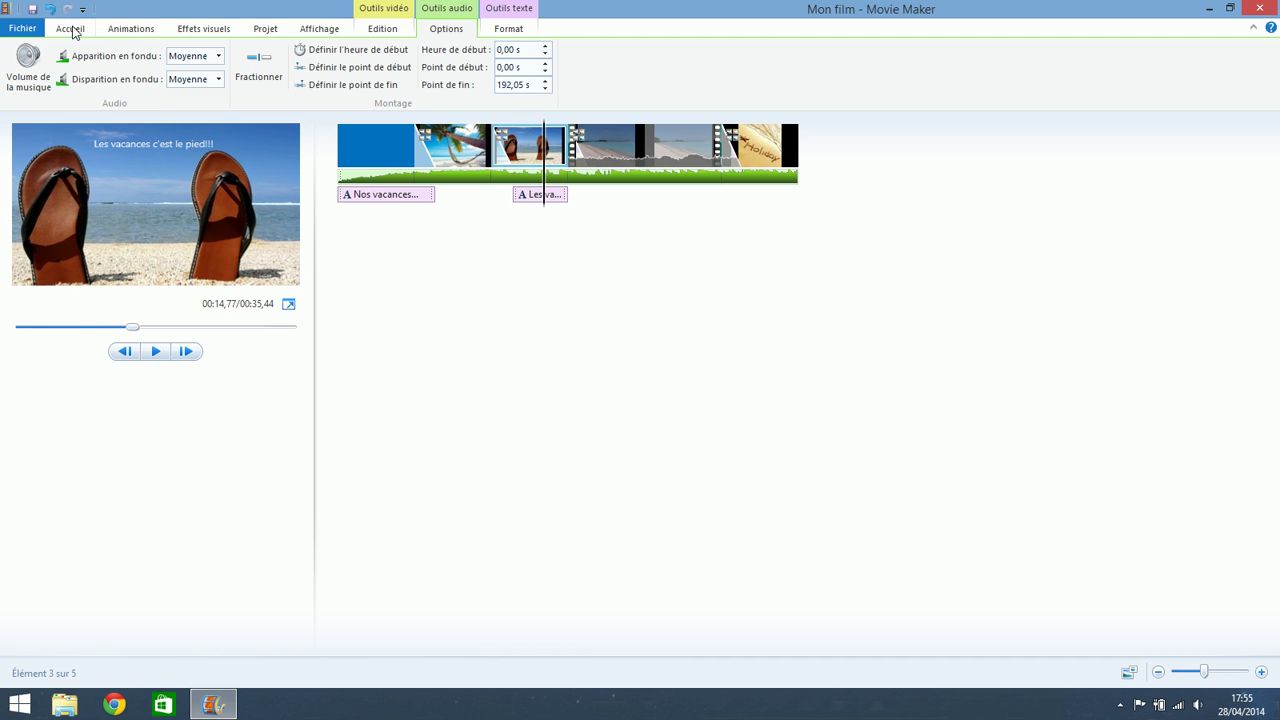
Save the film with the recommended settings as an MPEG-4/H.264 video in the Bureau folder, under a new file name
{"action": "left_click", "coordinate": [71, 30]}
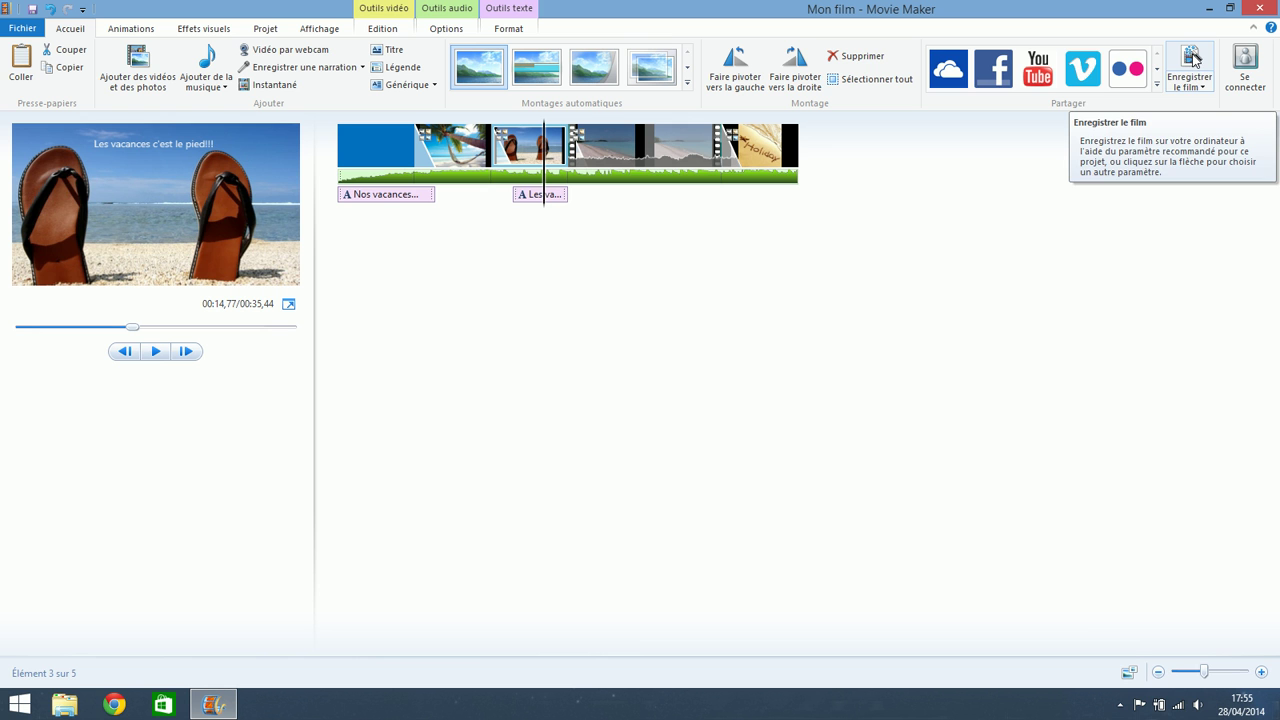
{"action": "left_click", "coordinate": [1205, 88]}
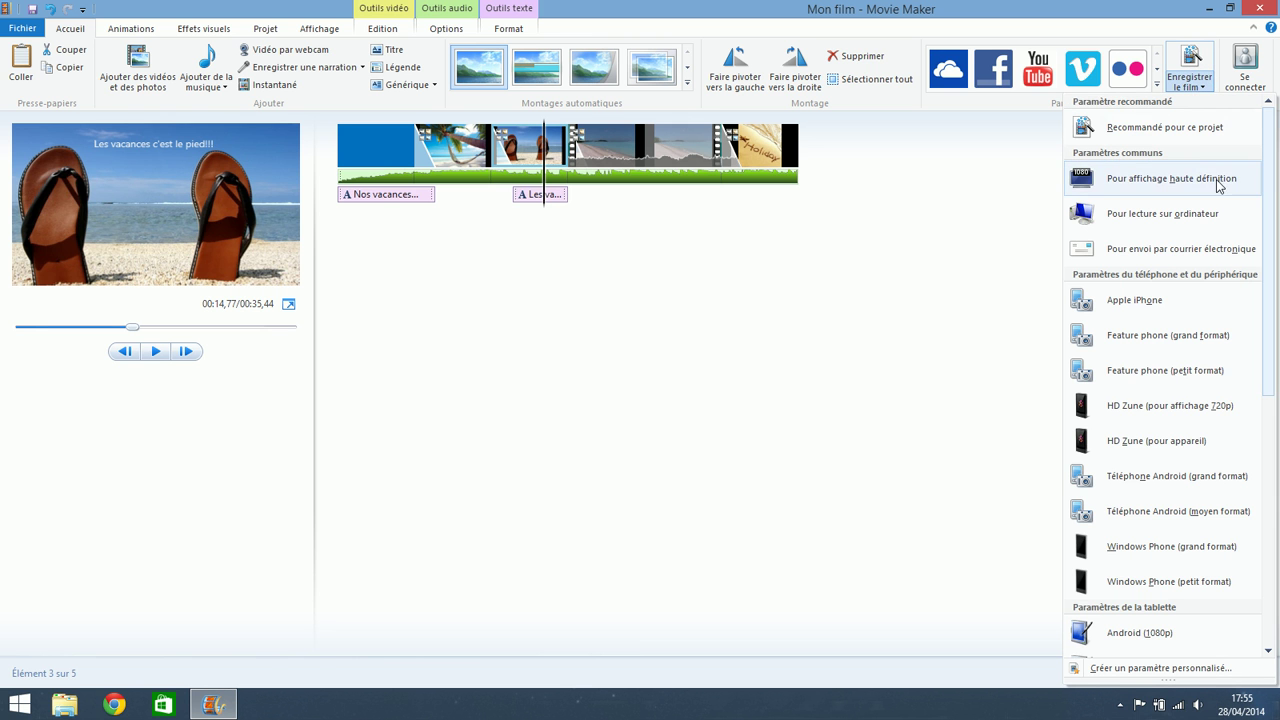
{"action": "left_click_drag", "start_coordinate": [1273, 190], "coordinate": [1271, 320]}
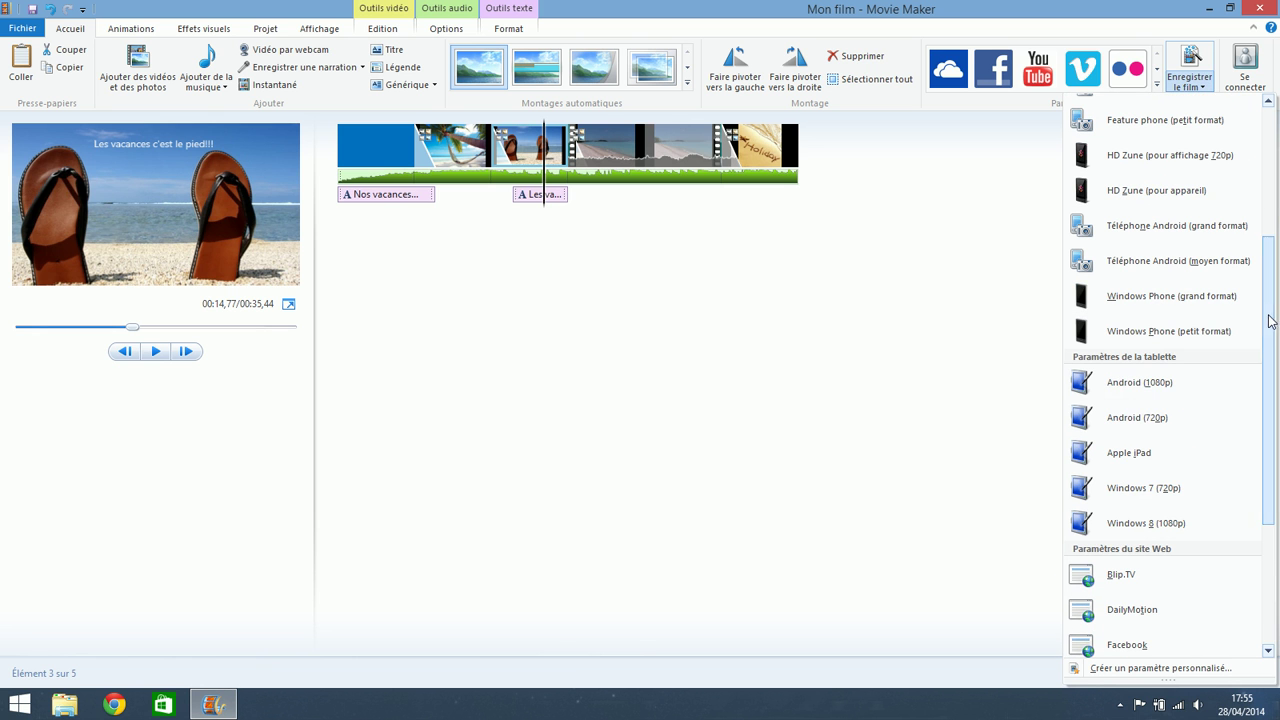
{"action": "left_click_drag", "start_coordinate": [1266, 389], "coordinate": [1274, 175]}
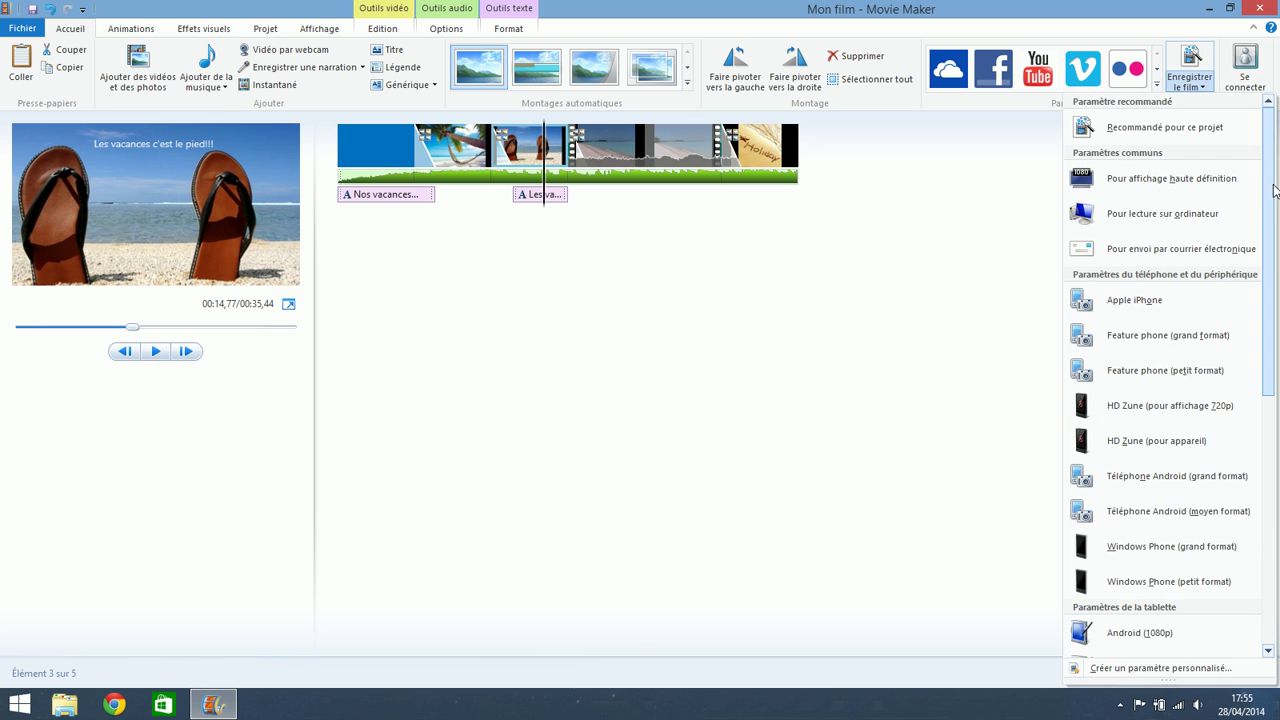
{"action": "left_click", "coordinate": [1197, 57]}
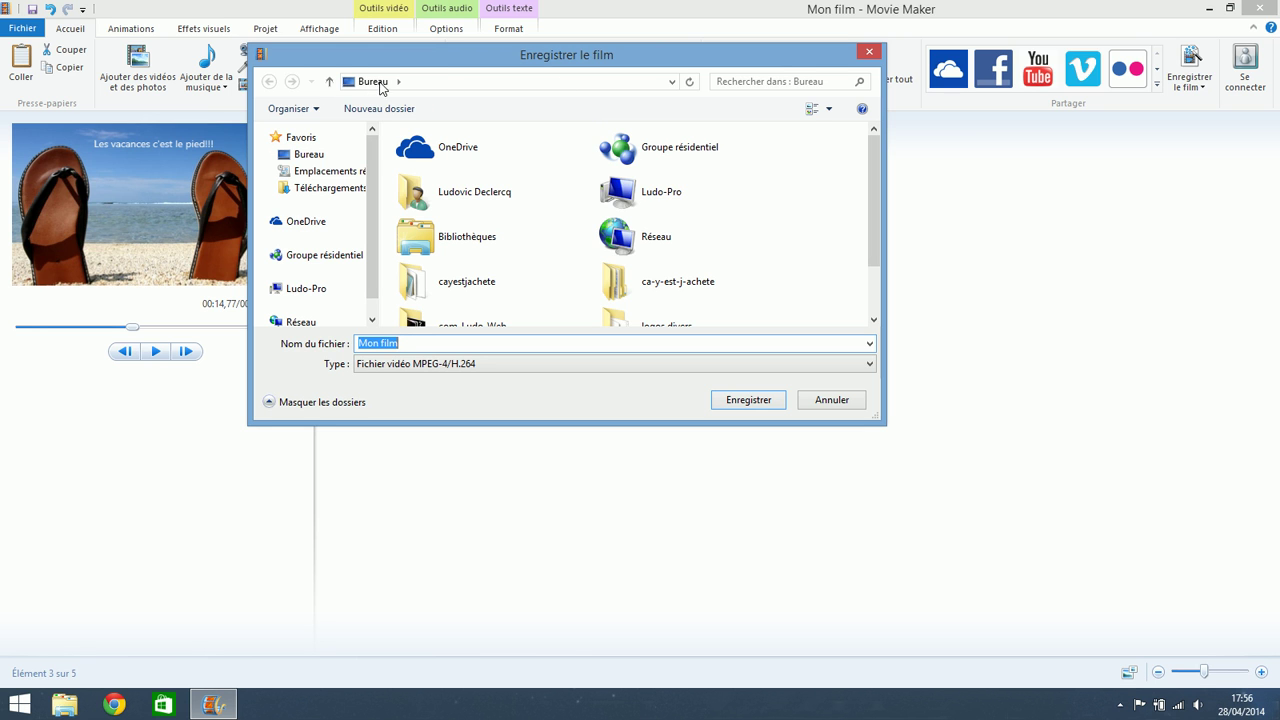
{"action": "left_click", "coordinate": [406, 343]}
{"action": "key", "text": "BackSpace"}
{"action": "key", "text": "BackSpace"}
{"action": "key", "text": "BackSpace"}
{"action": "key", "text": "BackSpace"}
{"action": "type", "text": "es"}
{"action": "left_click", "coordinate": [764, 402]}
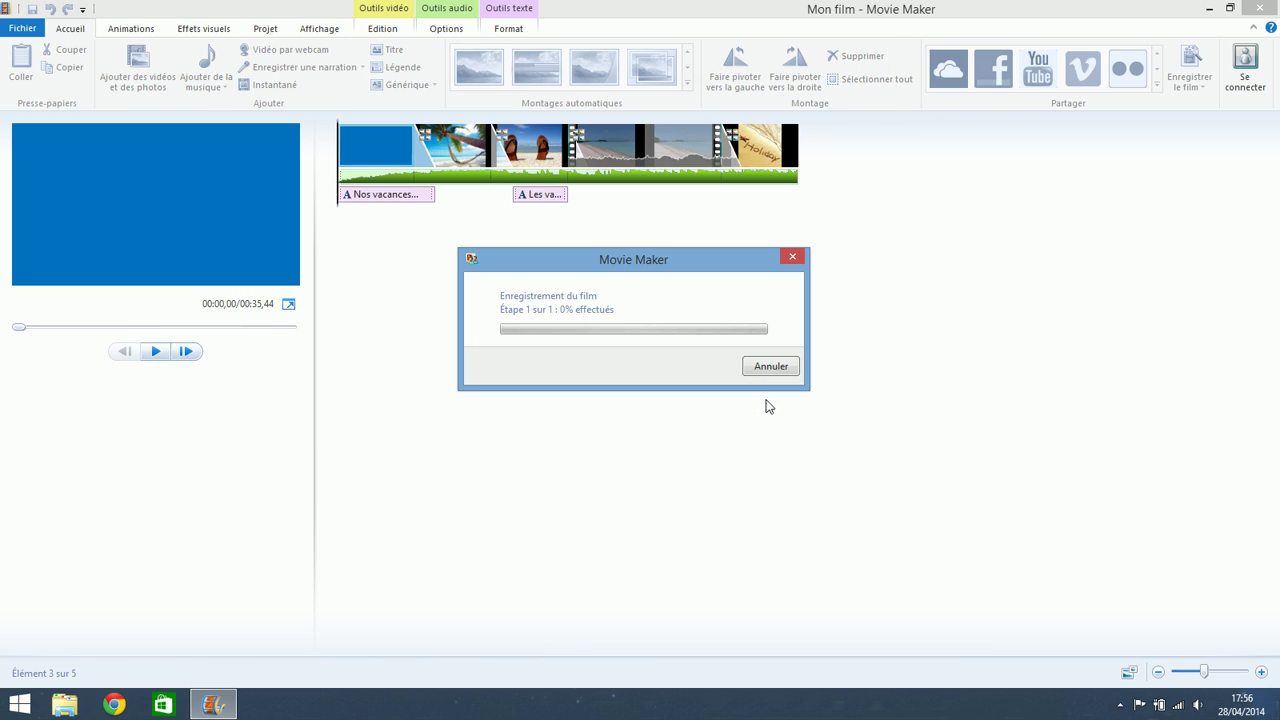